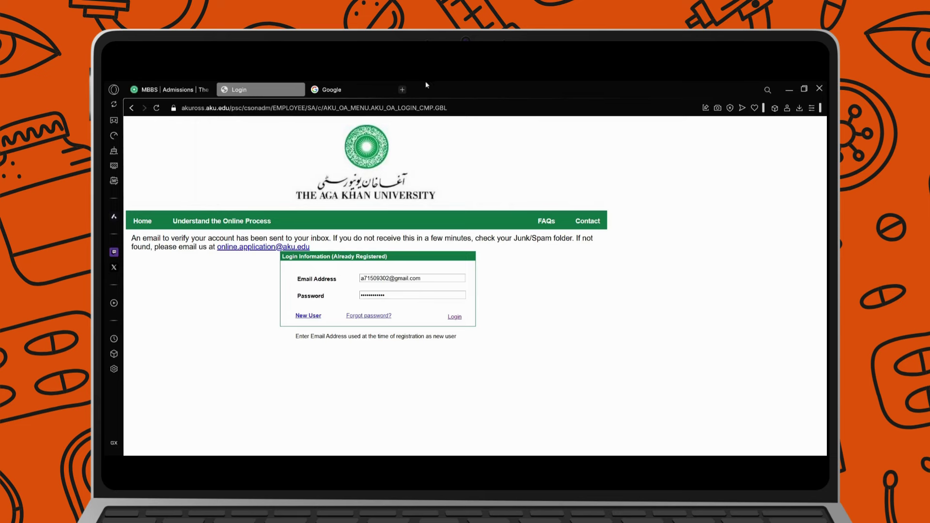
Read through the MBBS admissions information page.
left_click(170, 90)
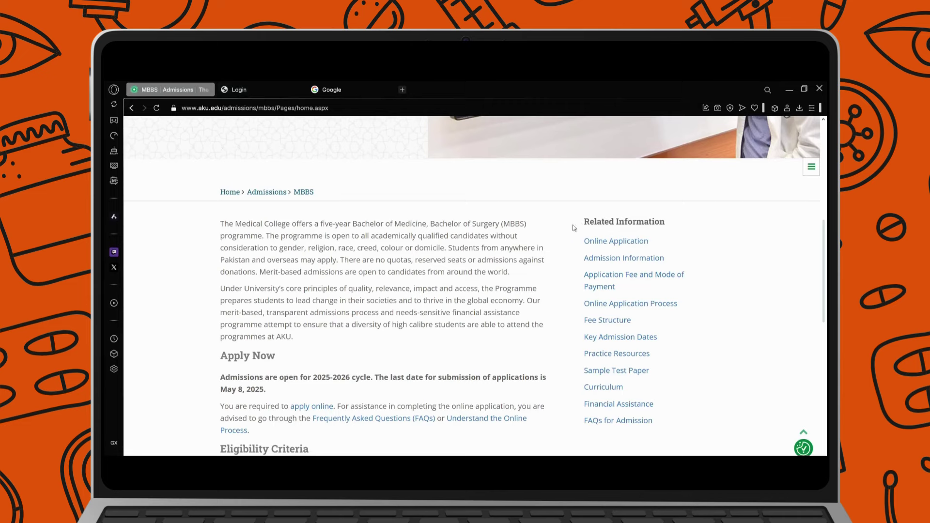
scroll(266, 236, "up", 1)
scroll(266, 236, "up", 3)
scroll(265, 211, "down", 4)
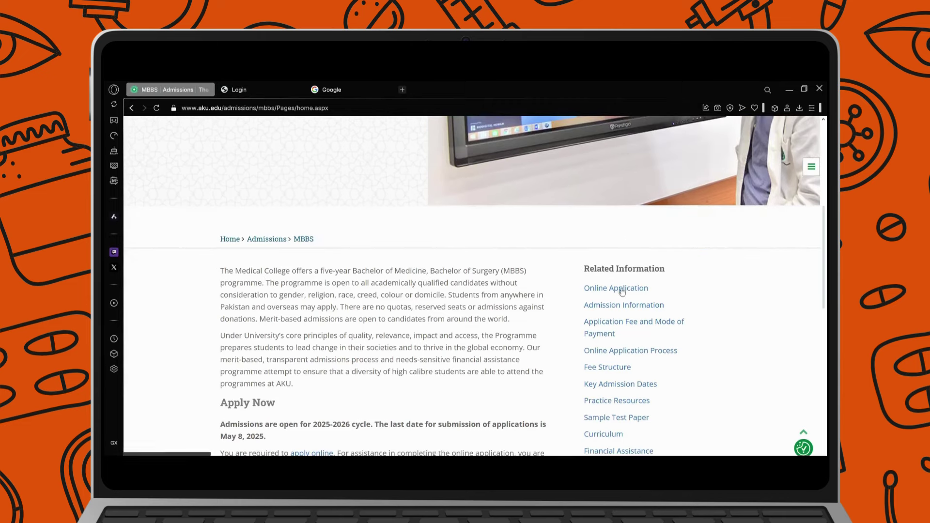
scroll(286, 373, "down", 1)
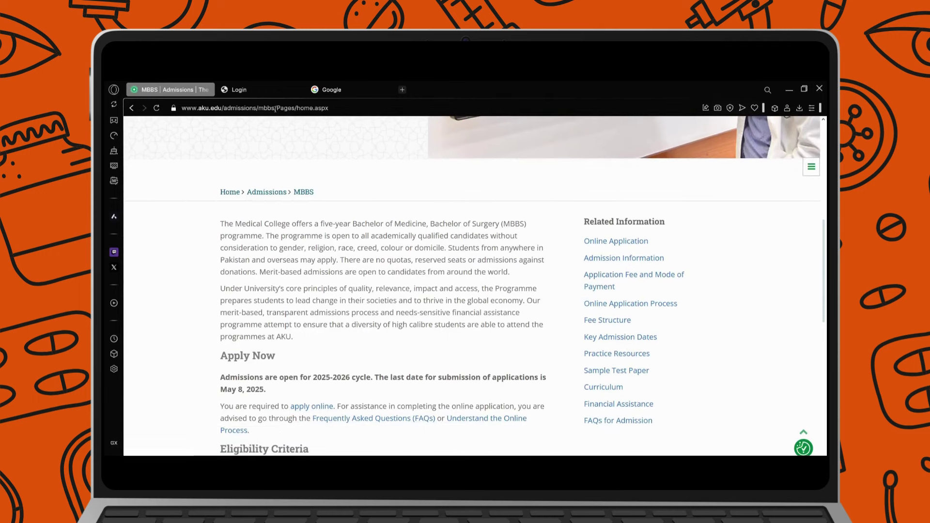
Return to the portal login page and sign in to the applicant account.
left_click(273, 90)
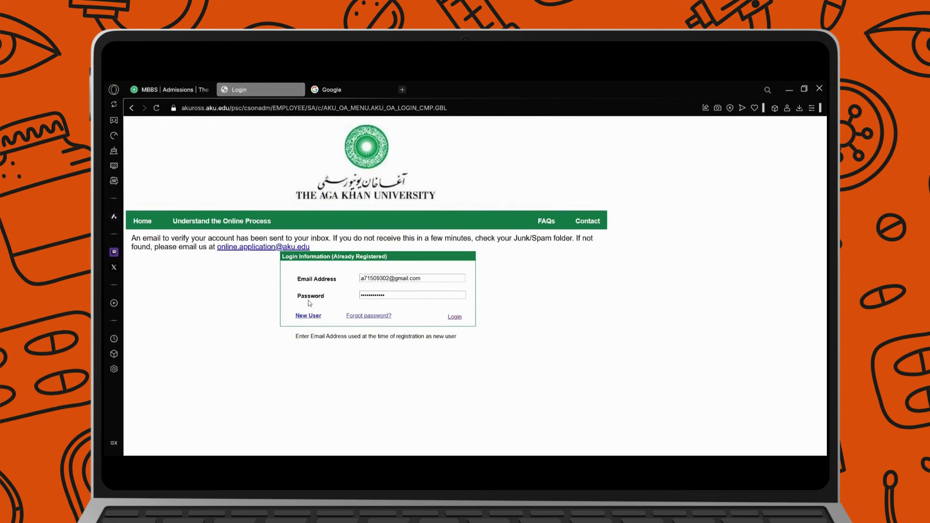
left_click(297, 318)
left_click(458, 316)
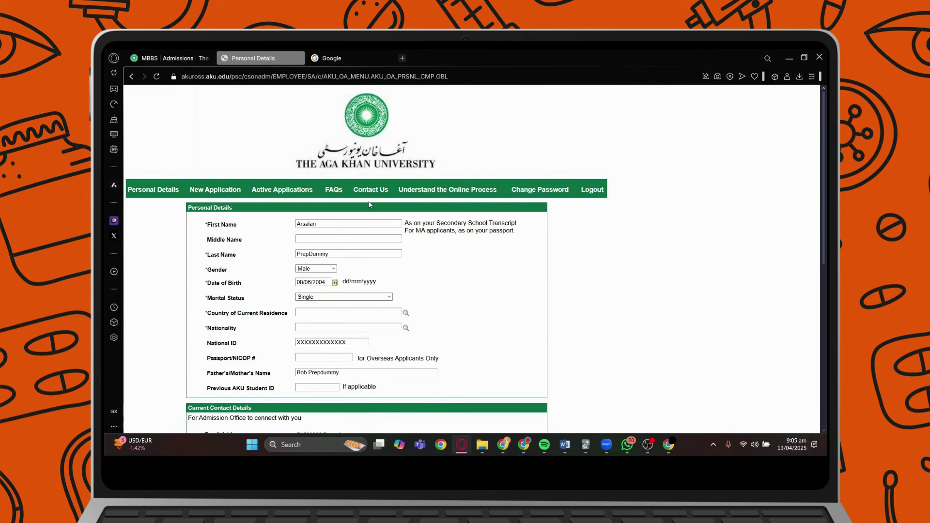
Leave marital status as Single and bring up the Country of Current Residence lookup.
scroll(369, 204, "down", 1)
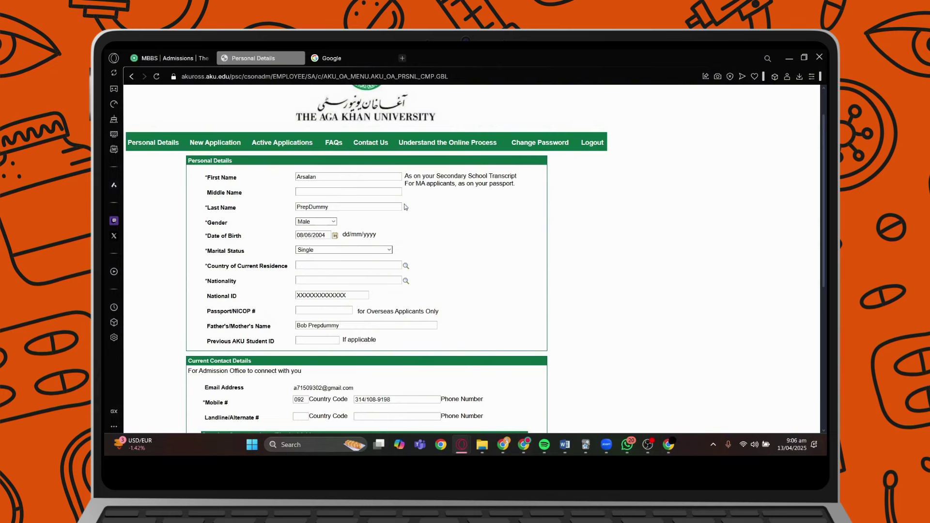
scroll(466, 214, "down", 1)
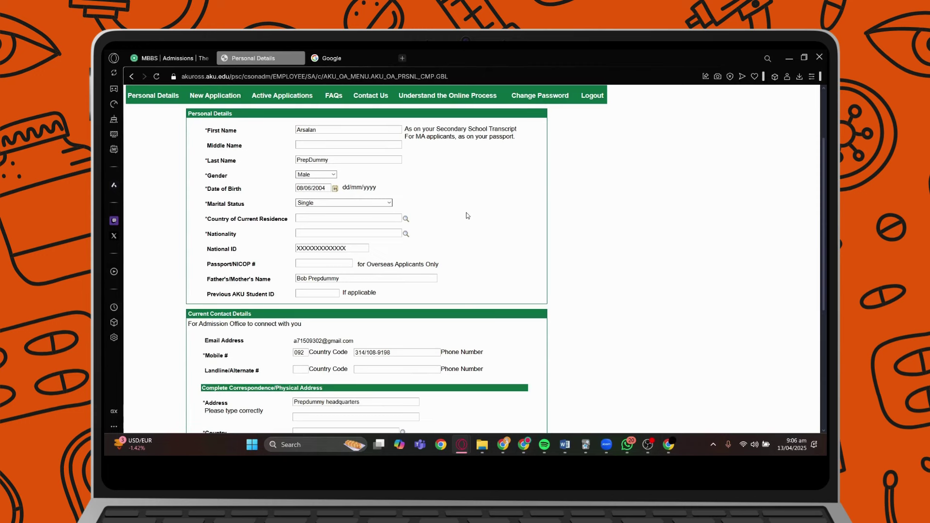
left_click(357, 202)
left_click(356, 303)
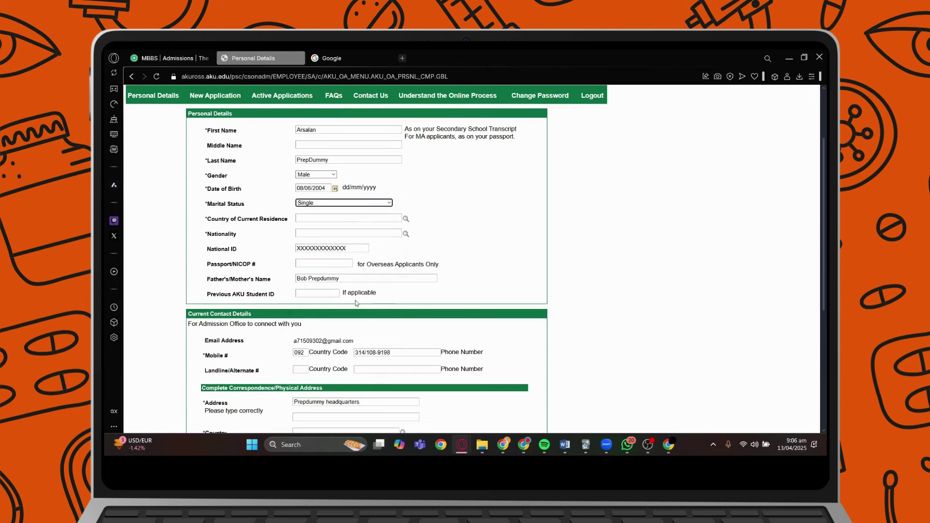
left_click(405, 219)
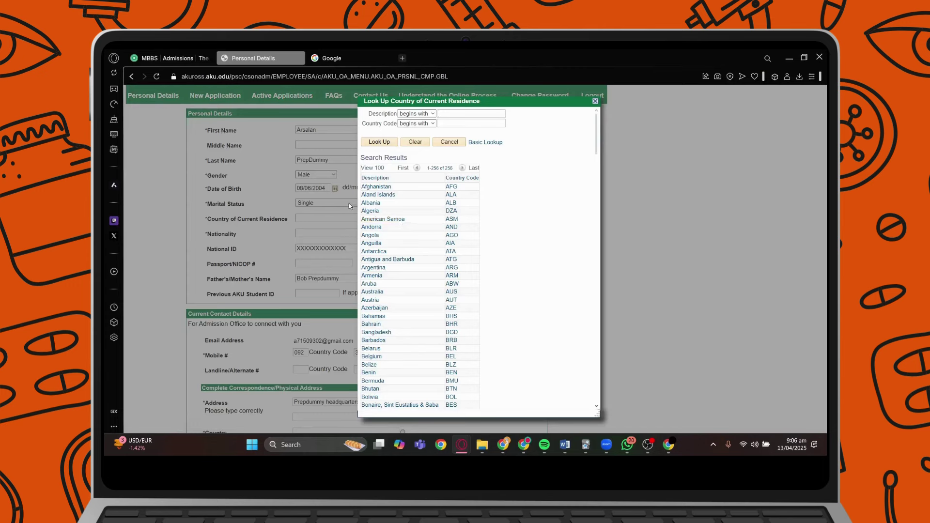
Search 'Pak' and set Country of Current Residence to Pakistan.
left_click(385, 180)
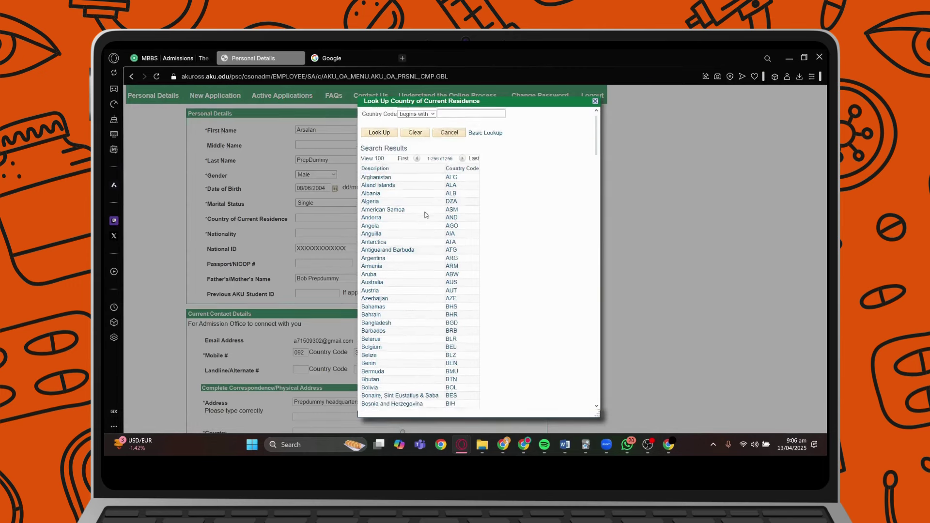
type("Pak")
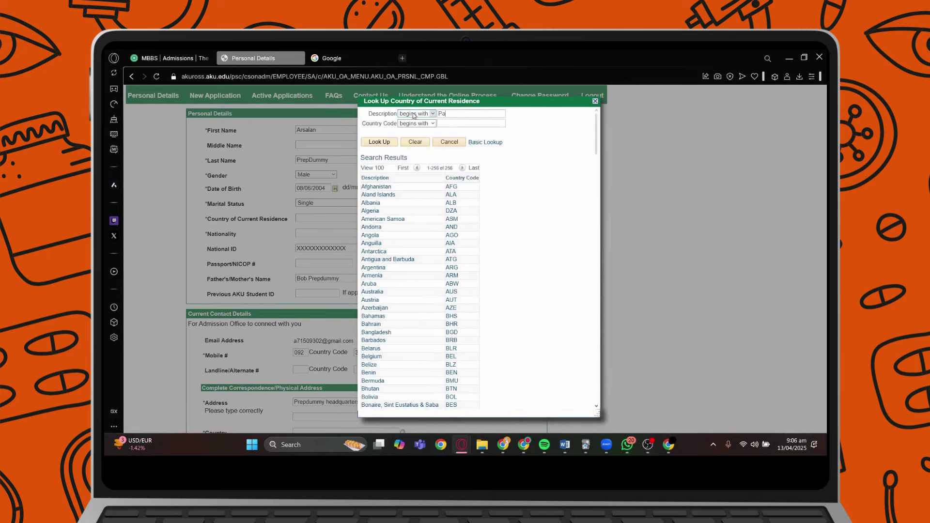
left_click(375, 144)
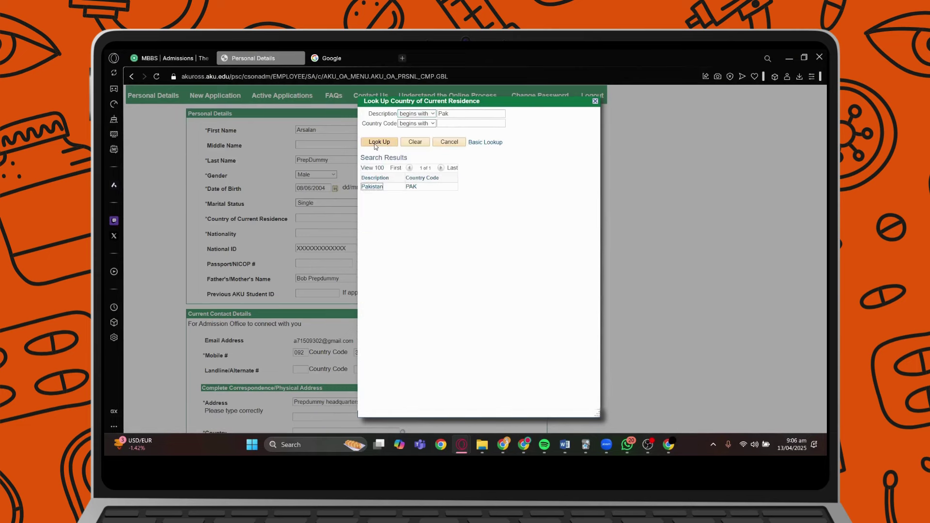
left_click(378, 188)
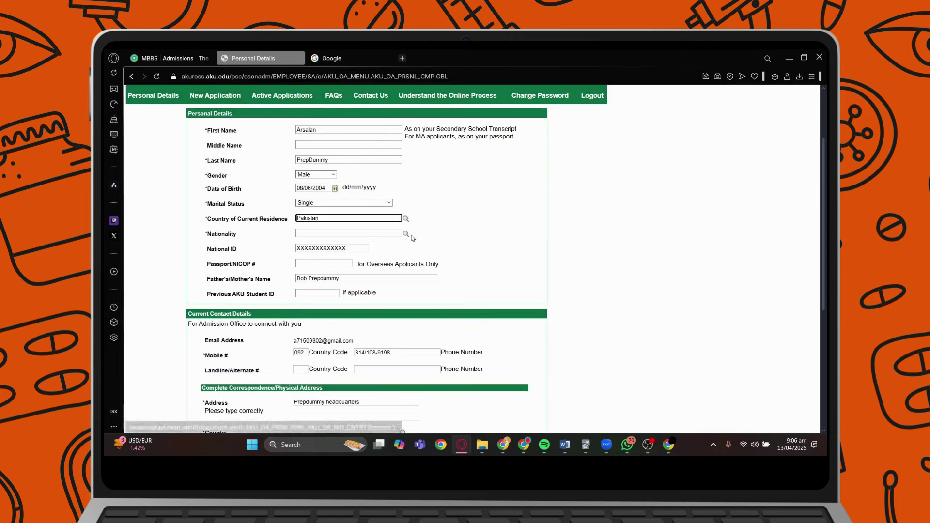
Search 'Pak' in the nationality lookup and set Nationality to Pakistan.
left_click(406, 234)
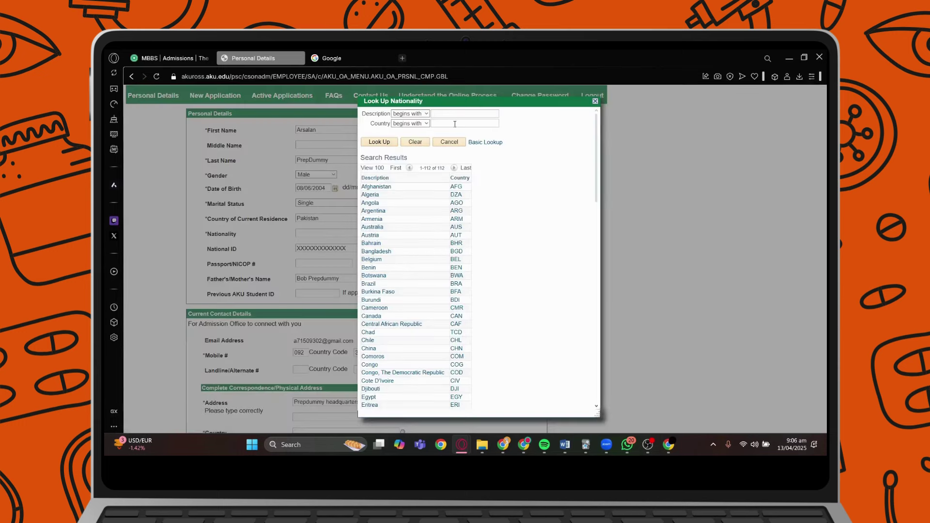
type("Pak")
left_click(388, 144)
left_click(372, 187)
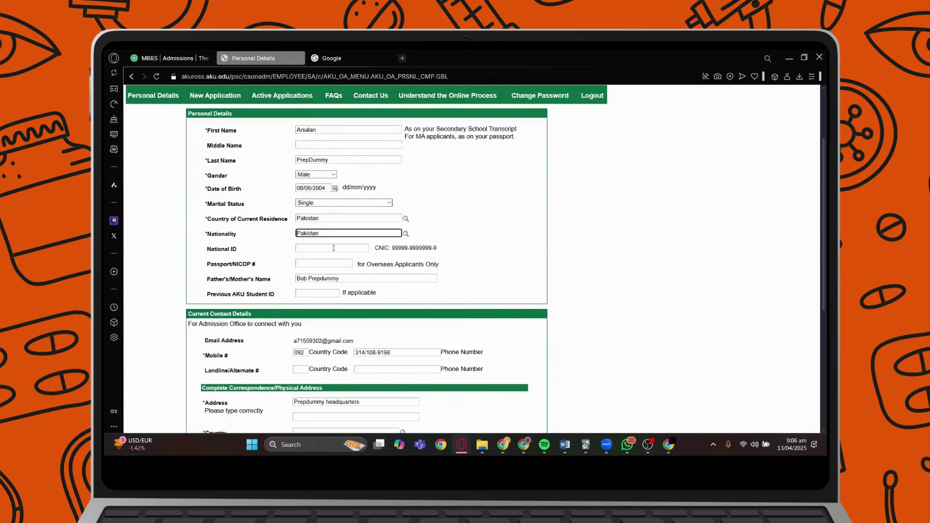
left_click(327, 247)
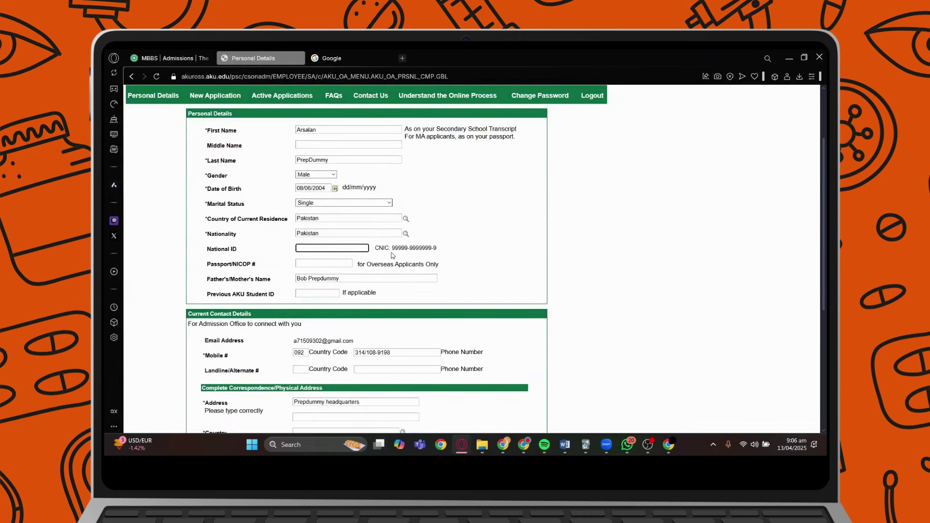
mouse_move(247, 252)
left_mouse_down()
mouse_move(206, 237)
mouse_move(211, 260)
mouse_move(238, 262)
left_mouse_up()
left_click(208, 252)
left_click(238, 263)
left_click_drag(391, 248, 440, 249)
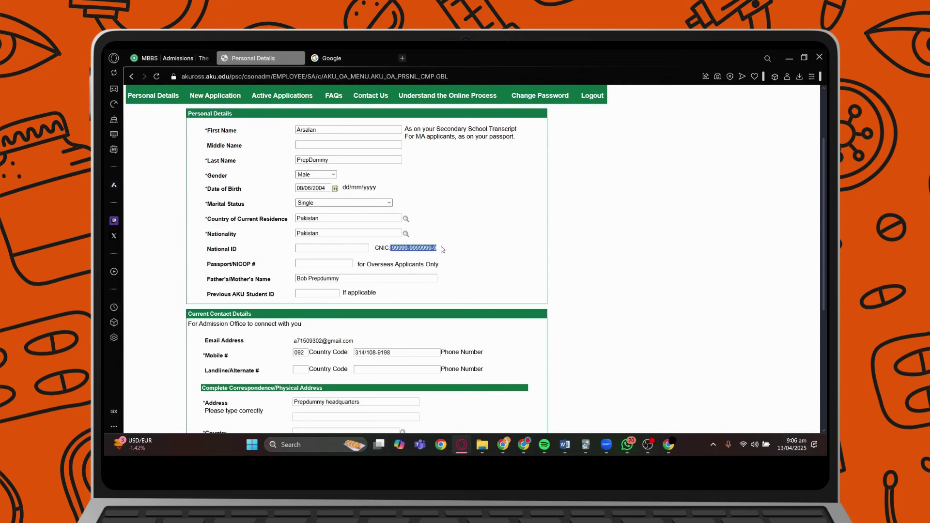
left_click(439, 249)
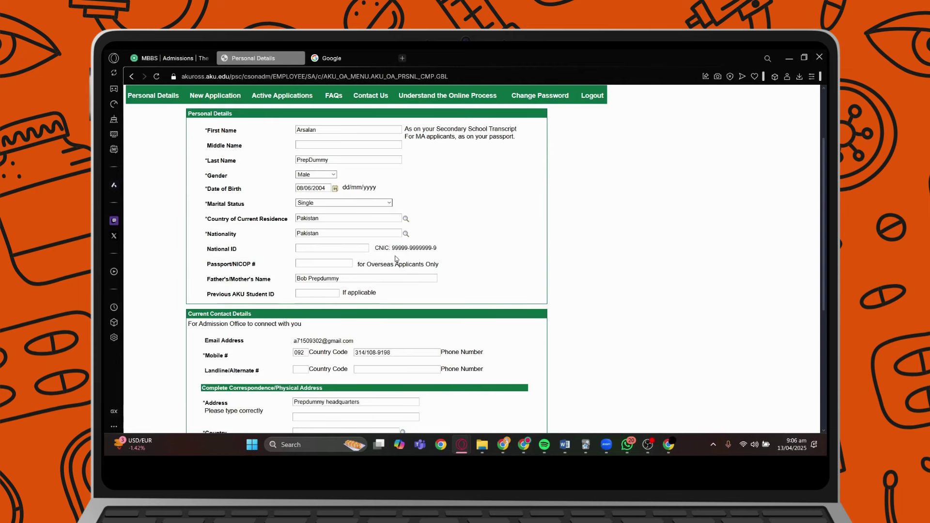
scroll(396, 258, "down", 2)
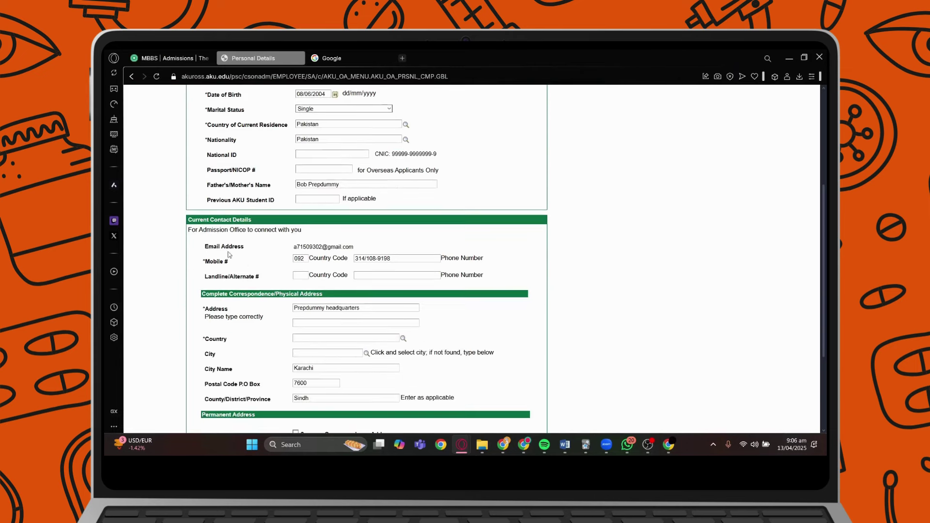
scroll(367, 171, "up", 1)
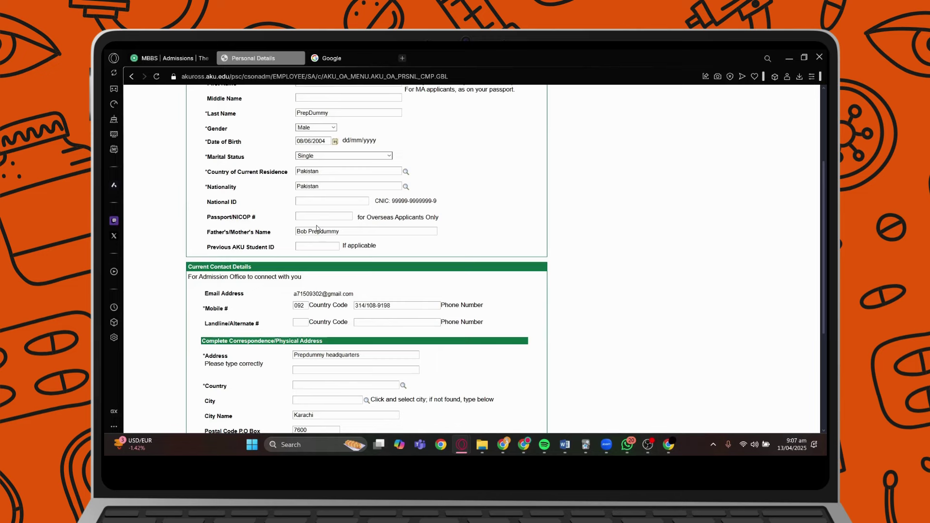
scroll(317, 228, "down", 1)
left_click_drag(255, 200, 278, 202)
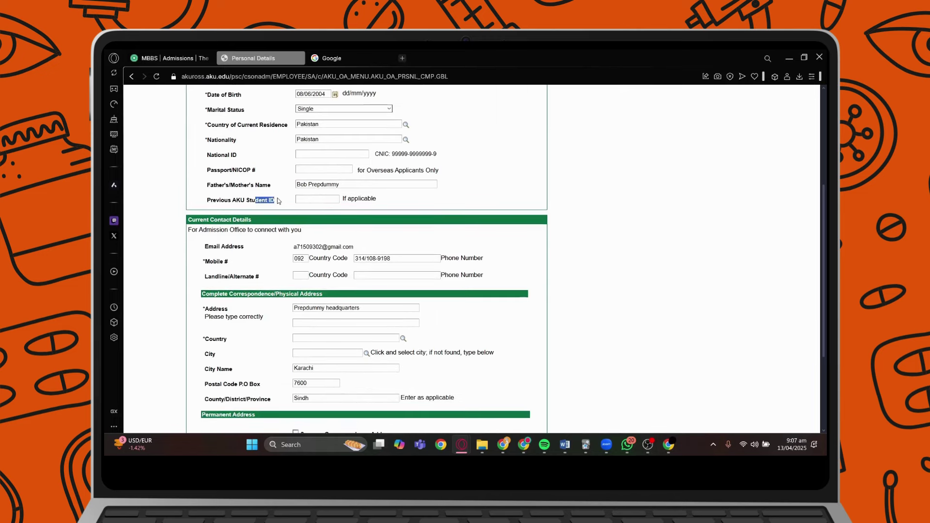
scroll(279, 201, "down", 1)
left_click(286, 217)
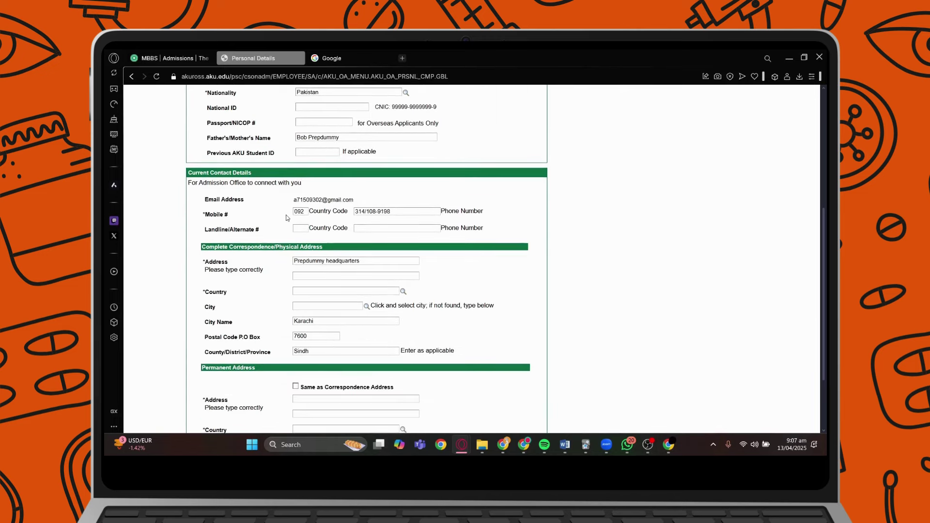
left_click_drag(228, 200, 245, 201)
left_click(247, 201)
scroll(280, 234, "down", 2)
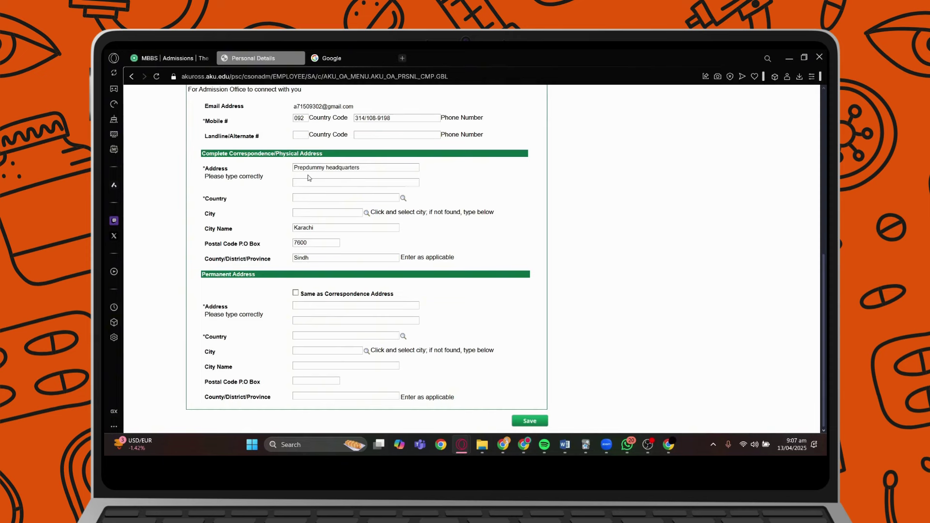
Search 'pak' and set the correspondence address country to Pakistan.
left_click(404, 200)
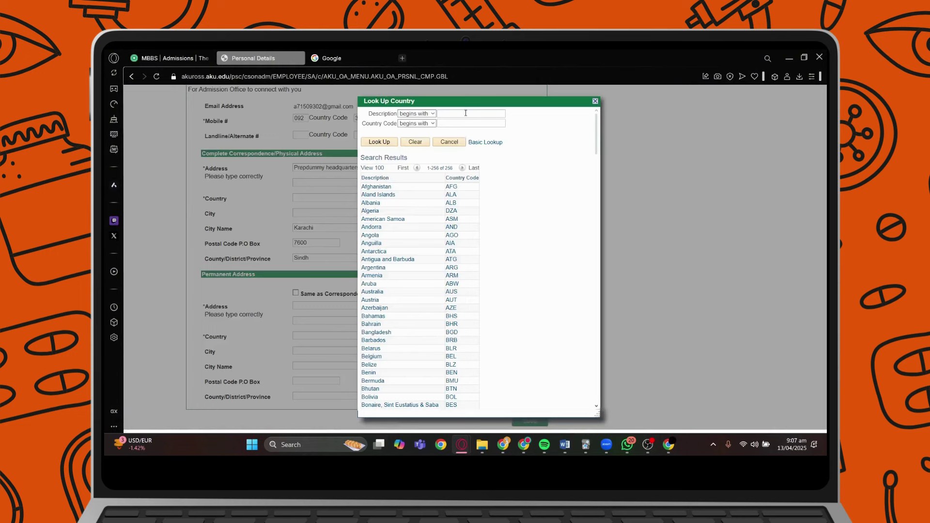
type("pak")
left_click(380, 142)
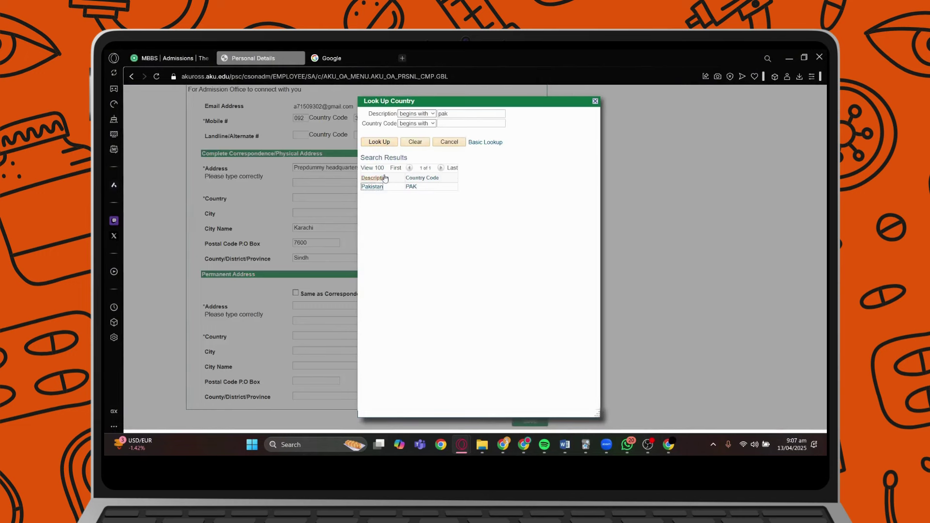
left_click(381, 188)
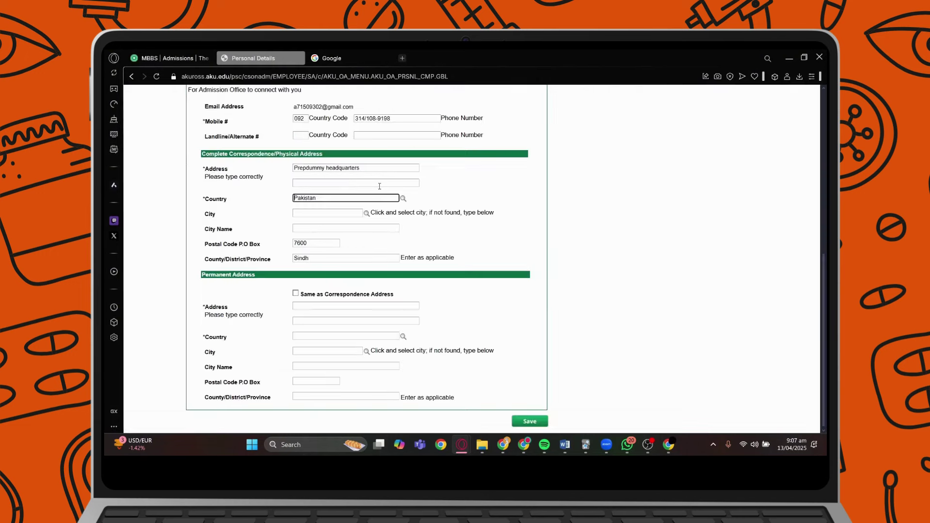
Search 'KA' and set the correspondence address city to Karachi.
left_click(367, 214)
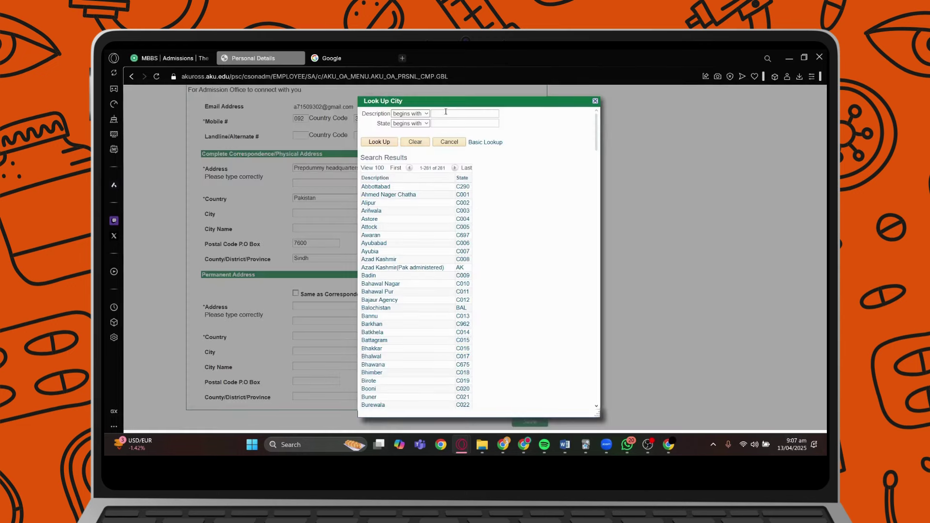
type("KA")
left_click(373, 145)
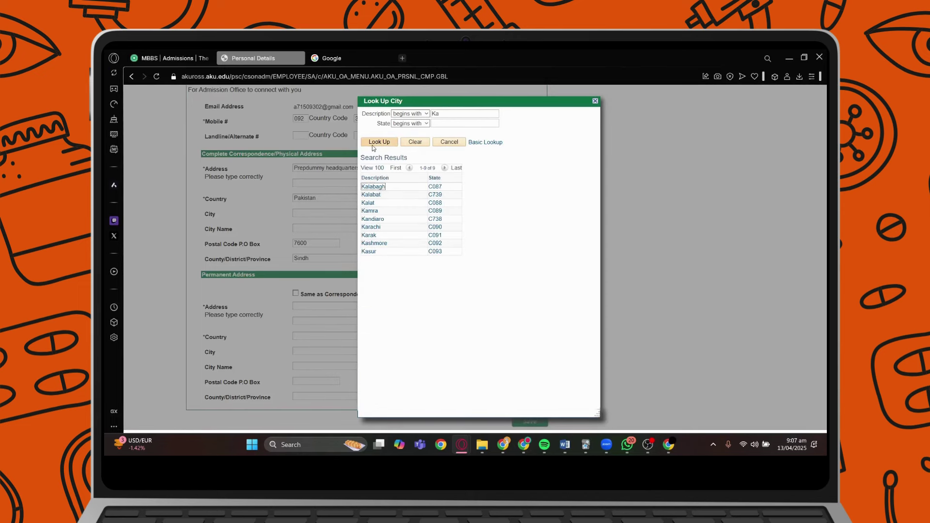
left_click(372, 227)
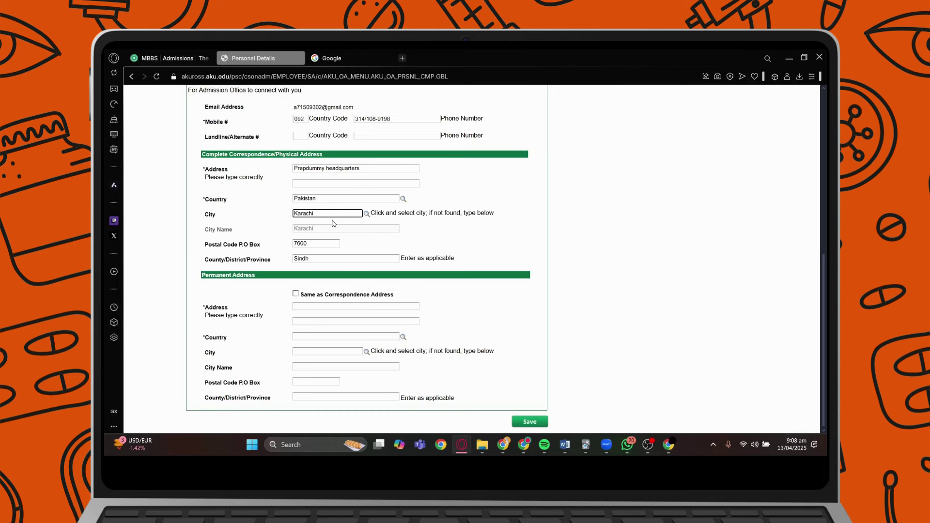
scroll(354, 261, "down", 1)
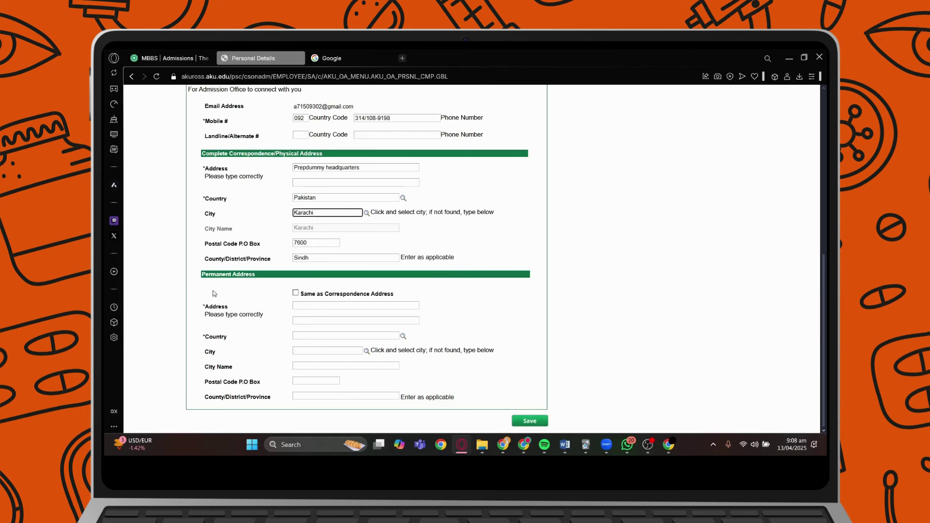
Tick 'Same as Correspondence Address' so the permanent address copies the Karachi, Pakistan address.
left_click_drag(228, 154, 309, 154)
left_click(310, 155)
left_click(295, 292)
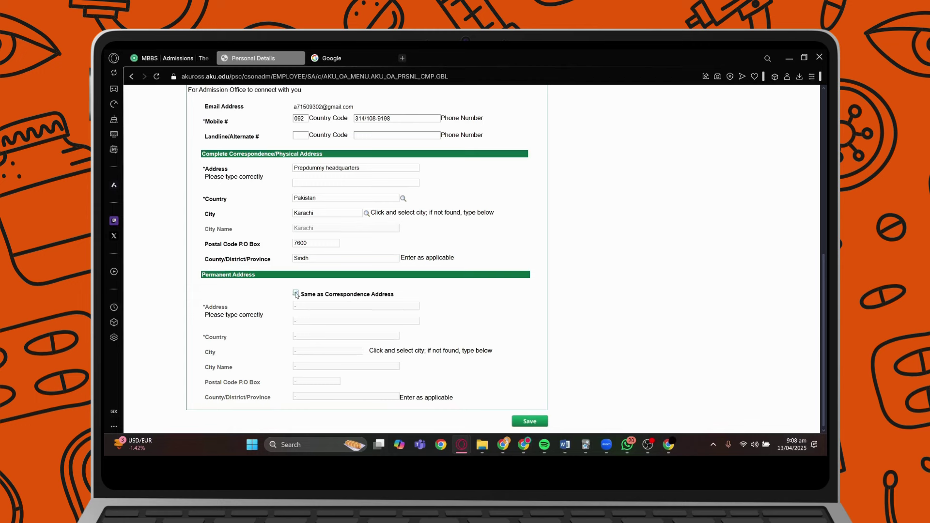
left_click(295, 292)
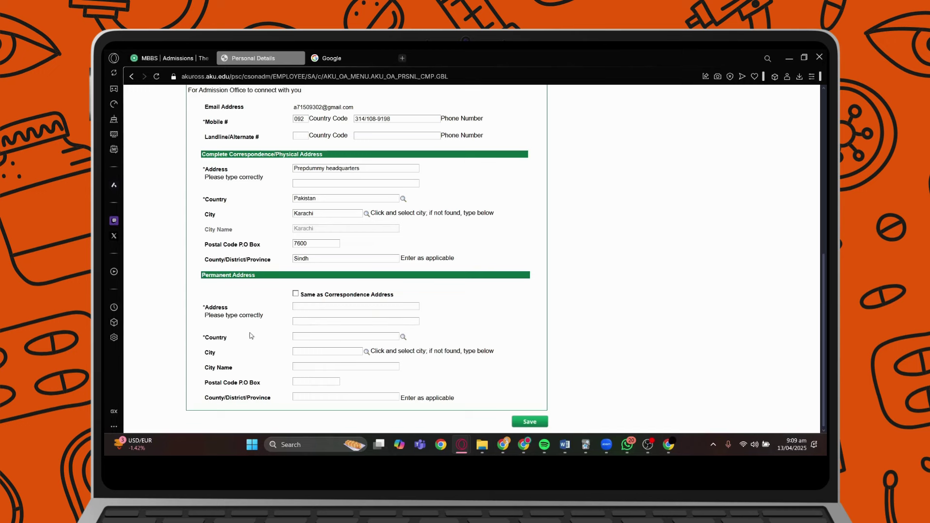
left_click(296, 295)
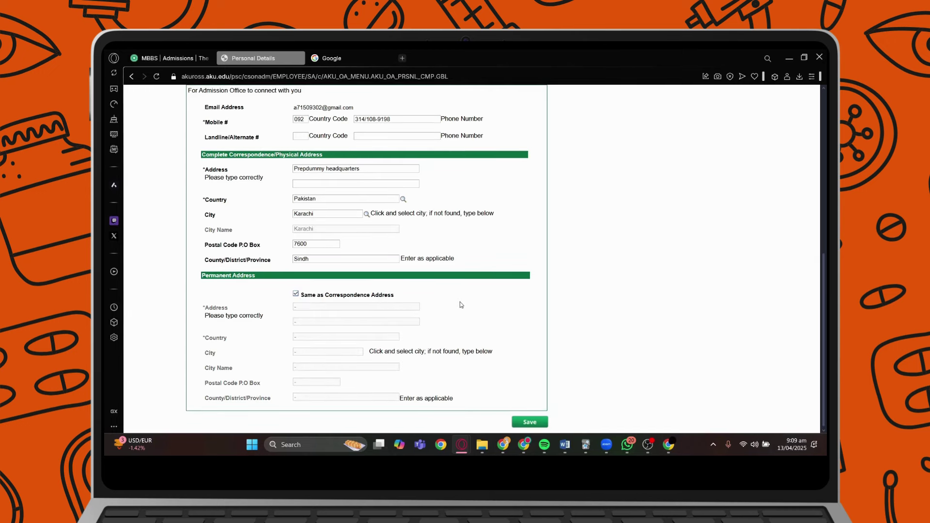
scroll(486, 389, "up", 5)
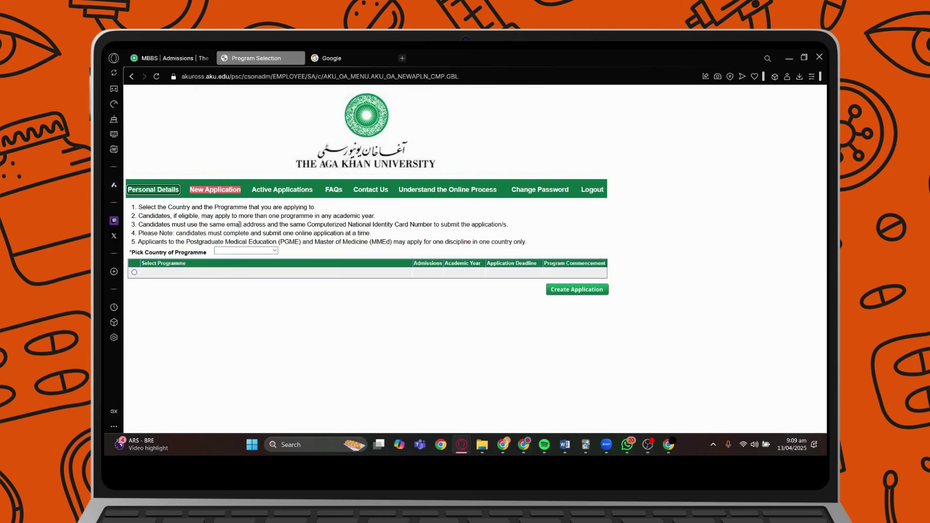
Read the instructions and choose Pakistan as the country of programme.
left_click_drag(143, 207, 241, 224)
left_click_drag(184, 207, 291, 234)
left_click(212, 214)
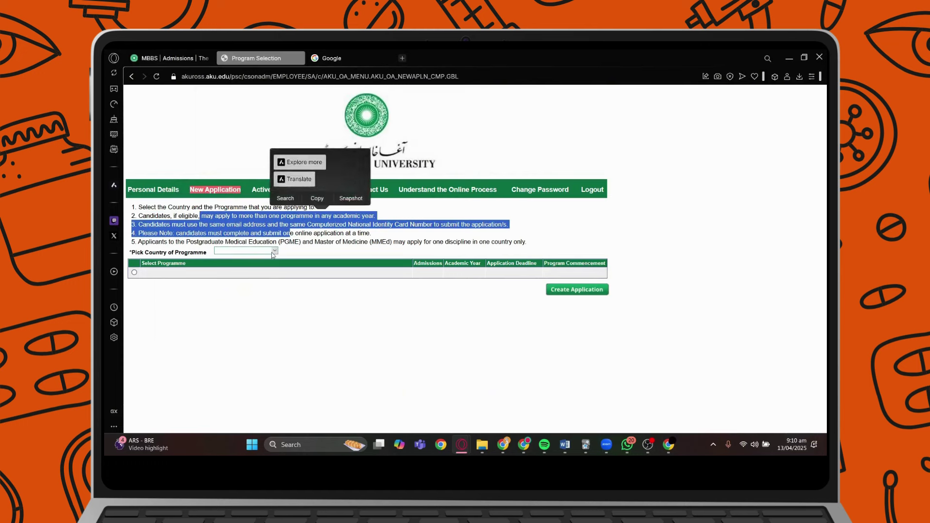
left_click(272, 251)
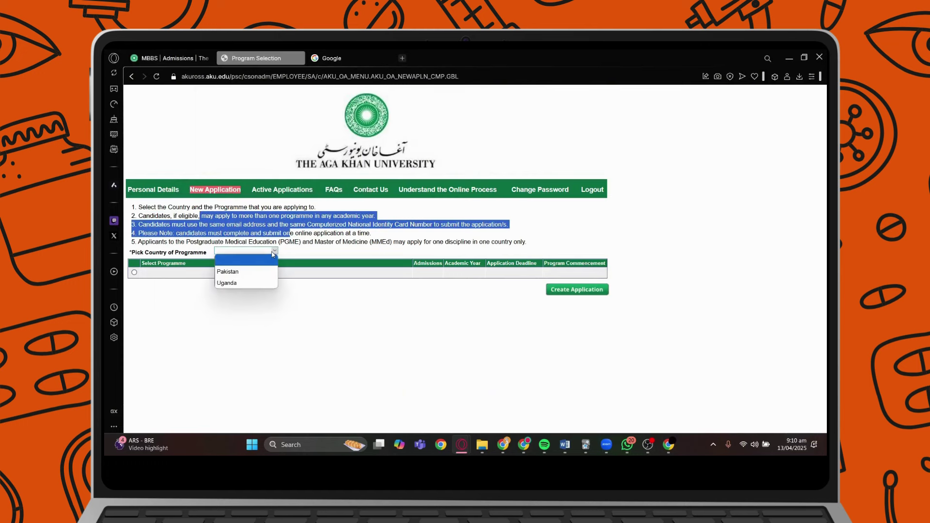
left_click(254, 271)
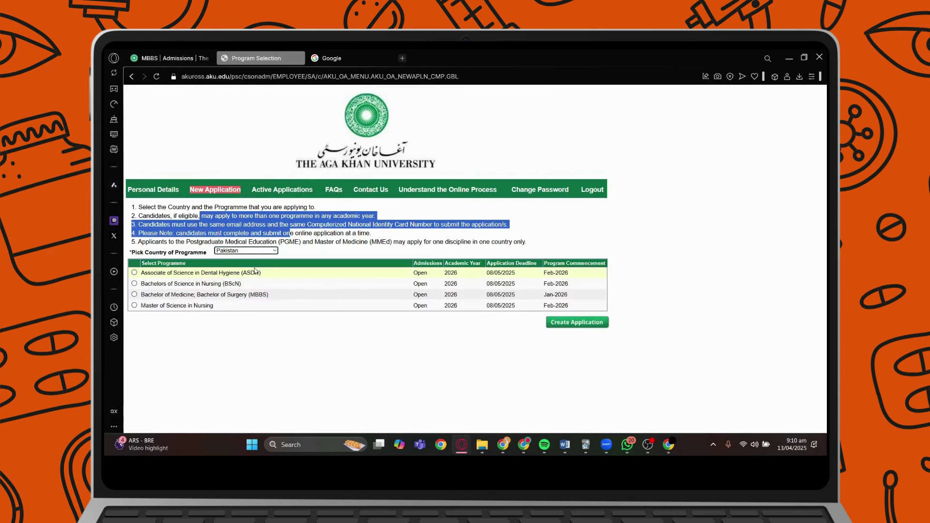
Select the MBBS programme and confirm creating its application.
left_click(134, 294)
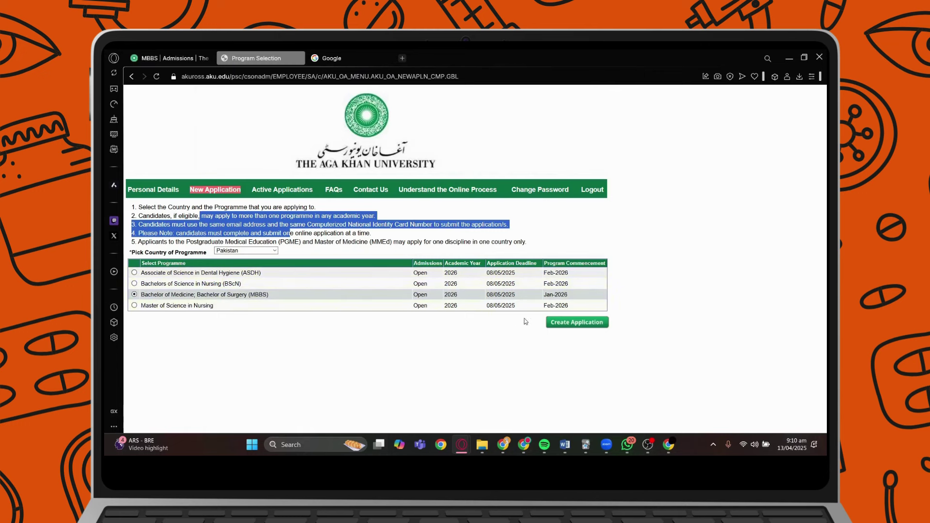
left_click(564, 327)
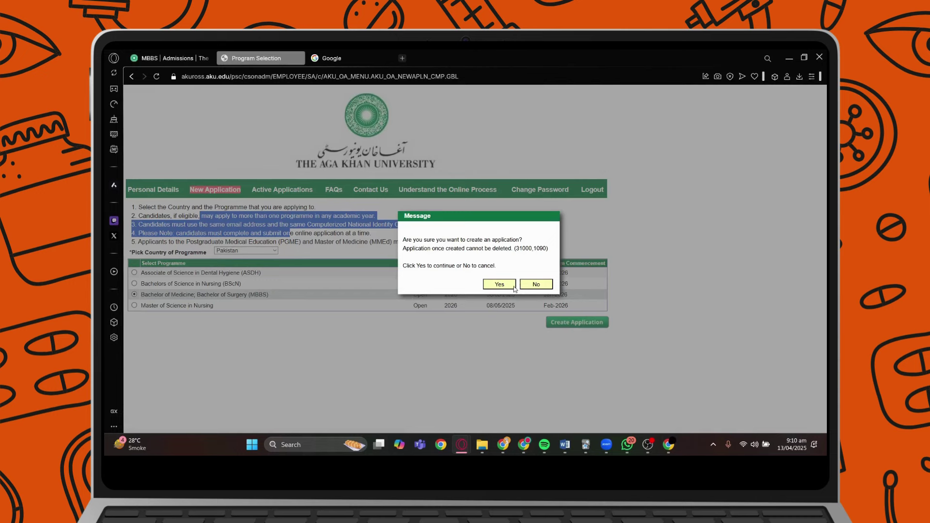
left_click_drag(430, 240, 500, 257)
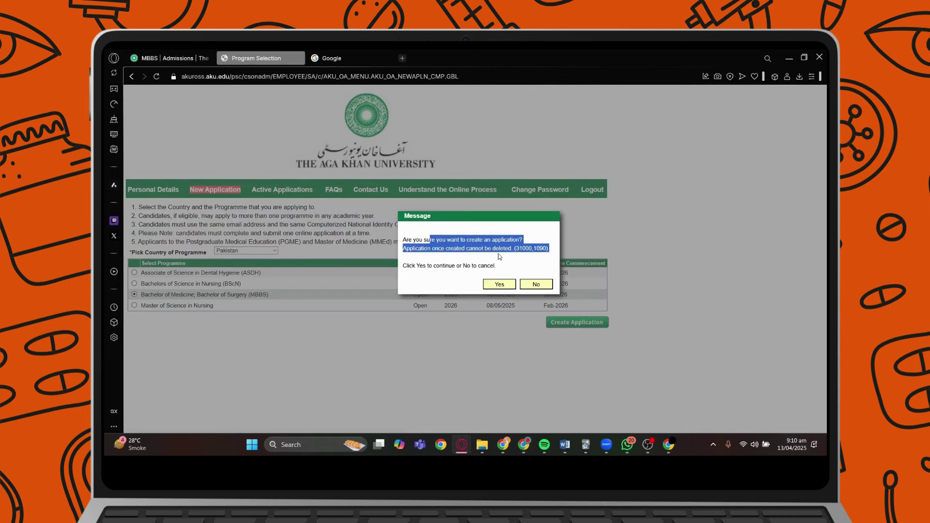
left_click(500, 256)
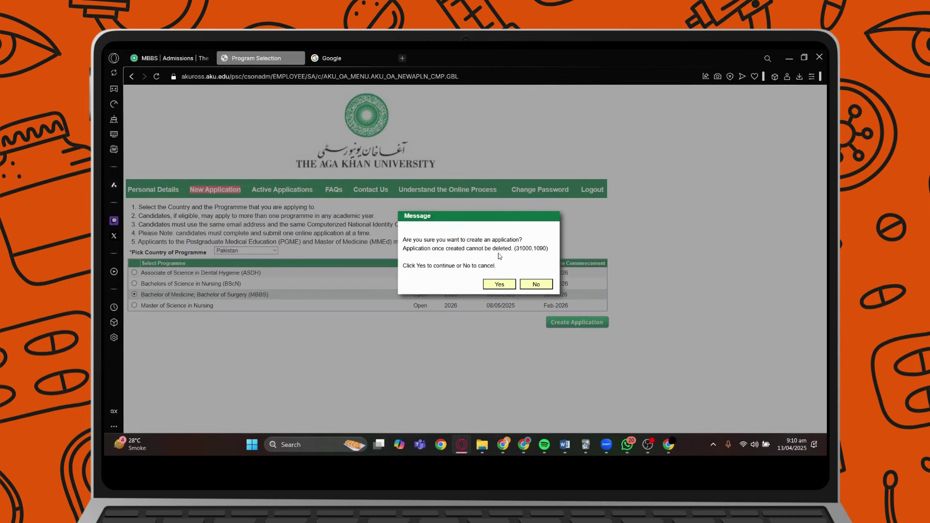
left_click(499, 286)
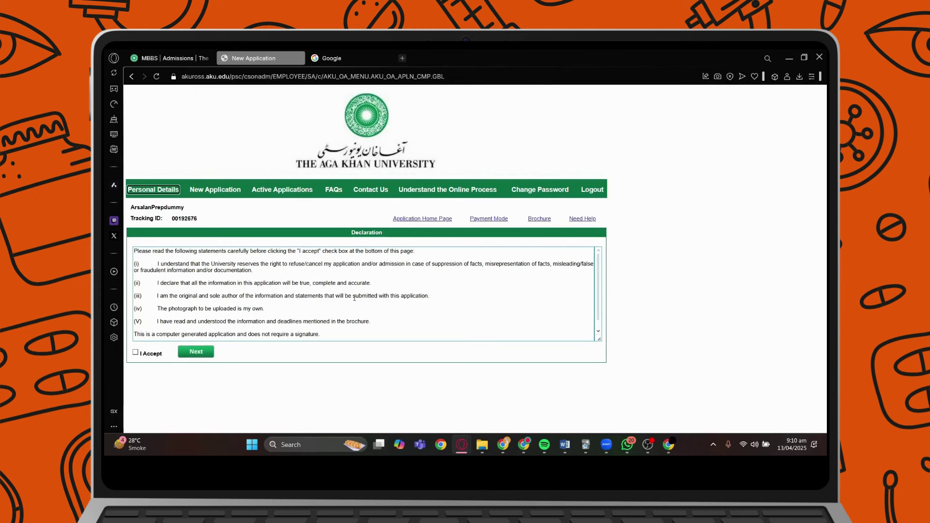
Read the declaration, including the photograph statement, accept it, and proceed to the Programme Checklist.
left_click_drag(165, 272, 253, 272)
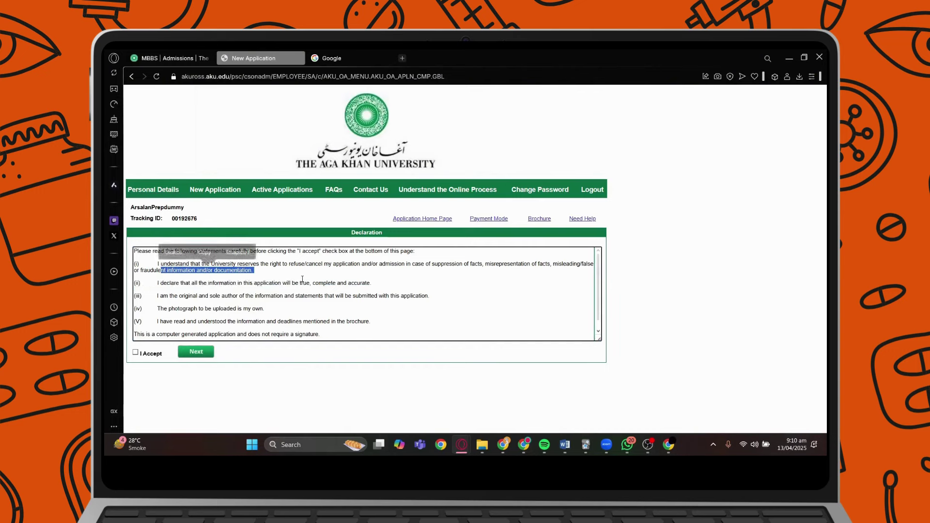
left_click(294, 281)
scroll(256, 305, "down", 1)
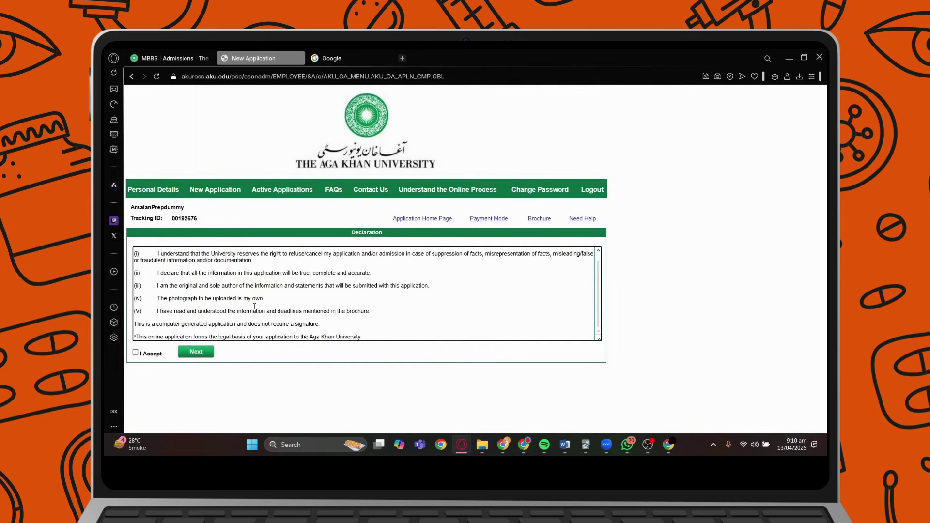
left_click_drag(175, 299, 264, 300)
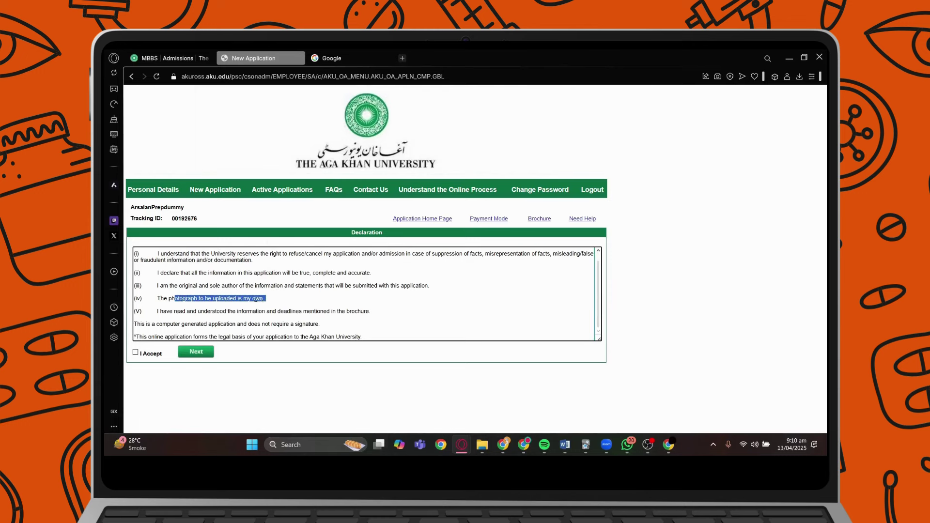
left_click(256, 299)
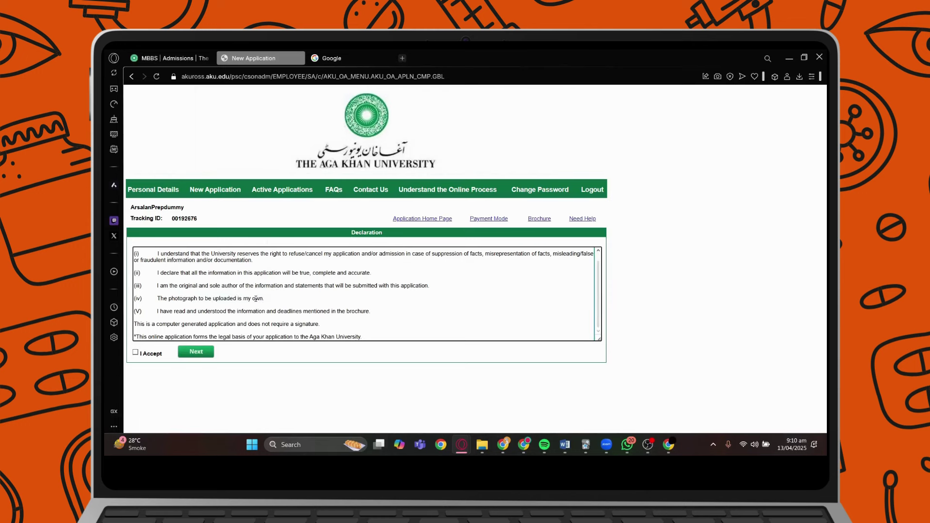
left_click(136, 352)
scroll(187, 262, "down", 1)
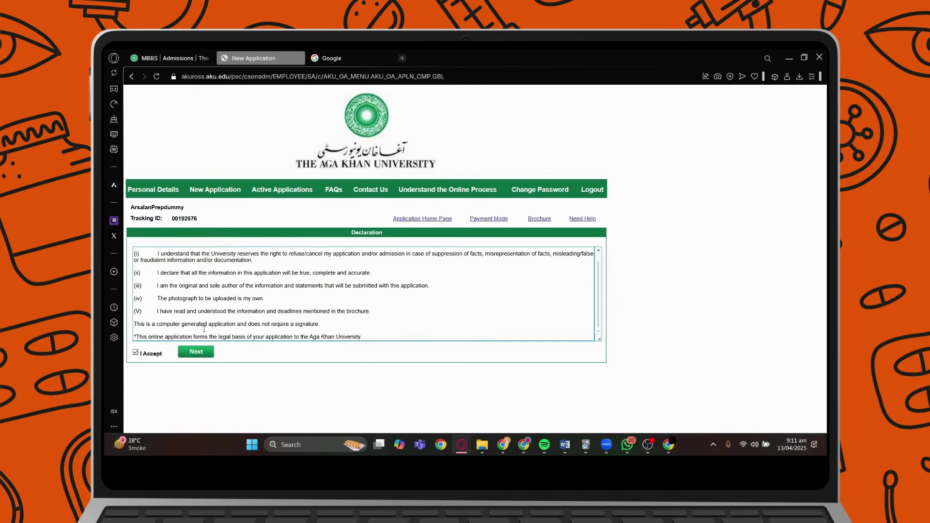
left_click_drag(187, 262, 255, 331)
left_click(255, 331)
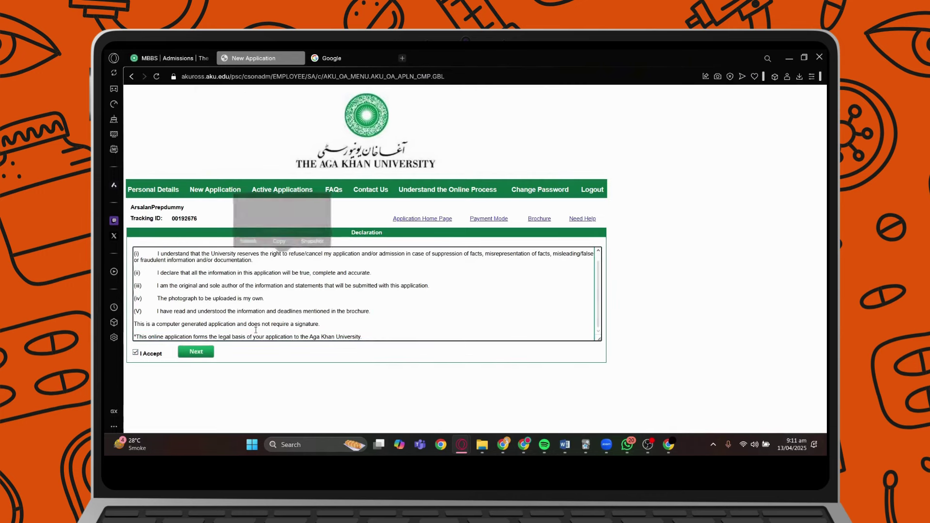
left_click(196, 352)
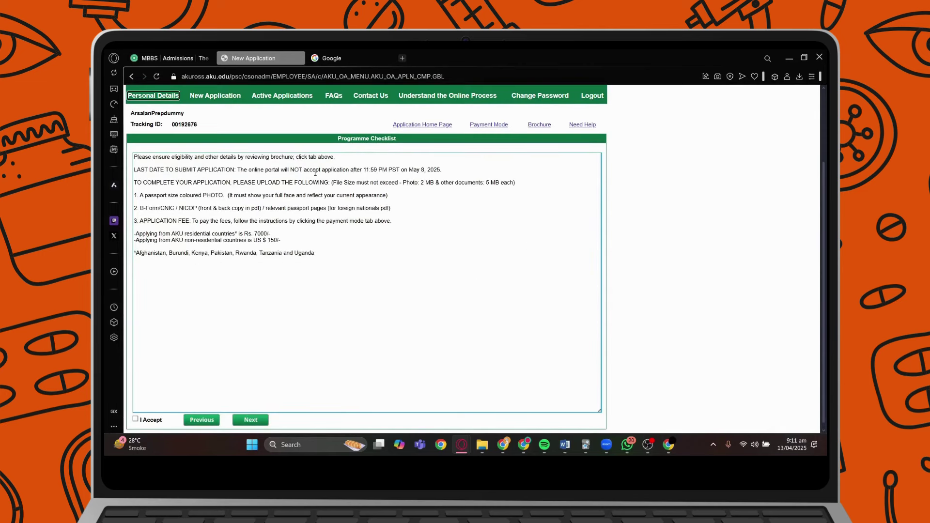
Review the checklist's document upload and passport-photo requirements.
left_click(190, 179)
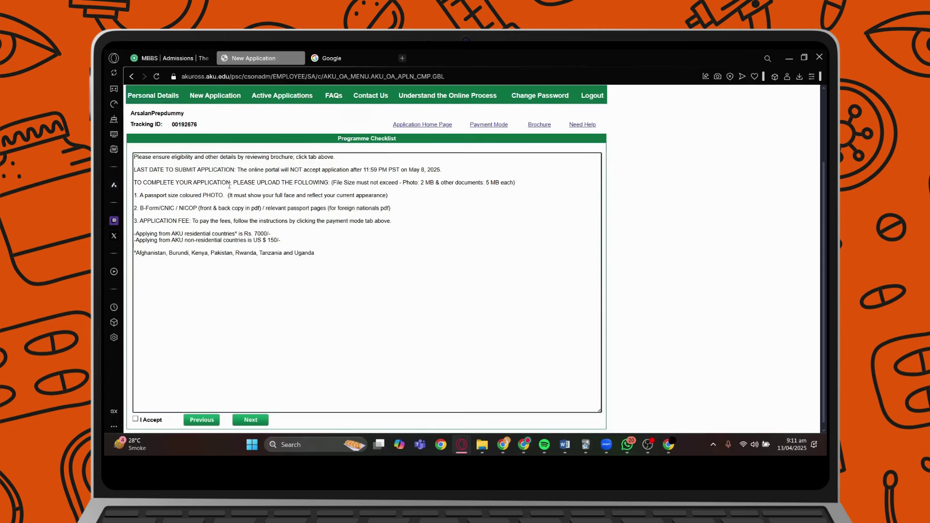
left_click_drag(191, 178, 278, 195)
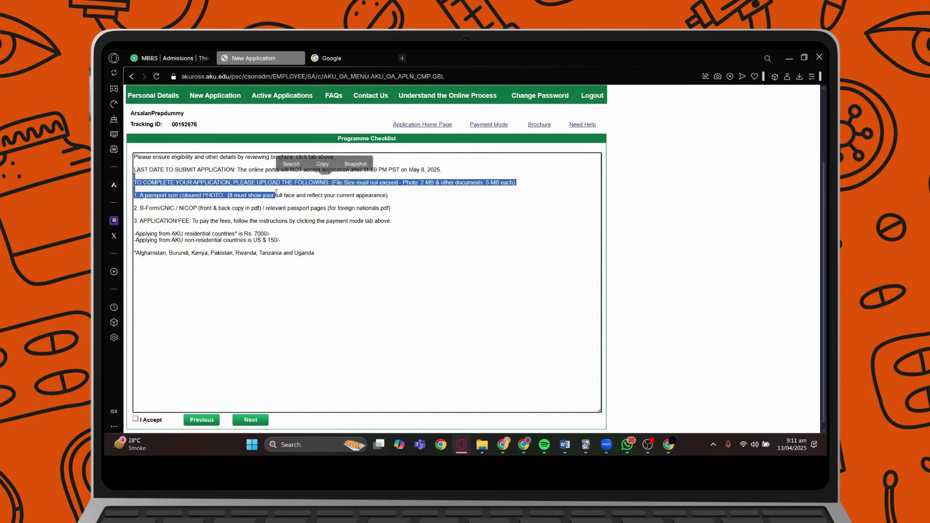
left_click(278, 195)
left_click_drag(141, 198, 335, 202)
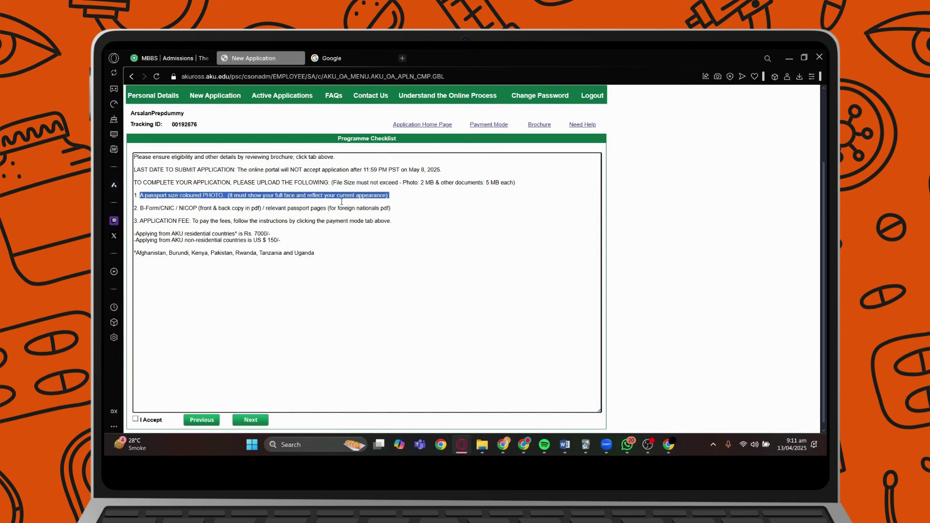
left_click_drag(341, 202, 340, 197)
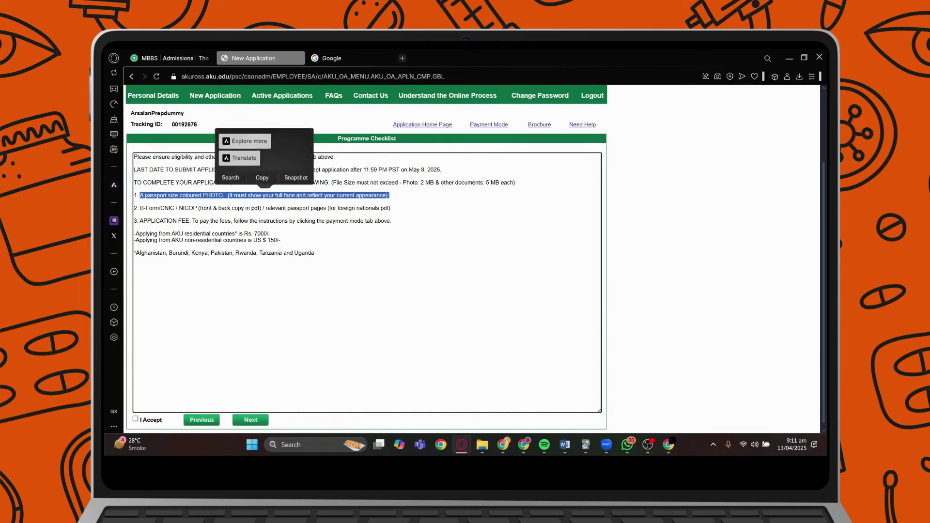
left_click(339, 196)
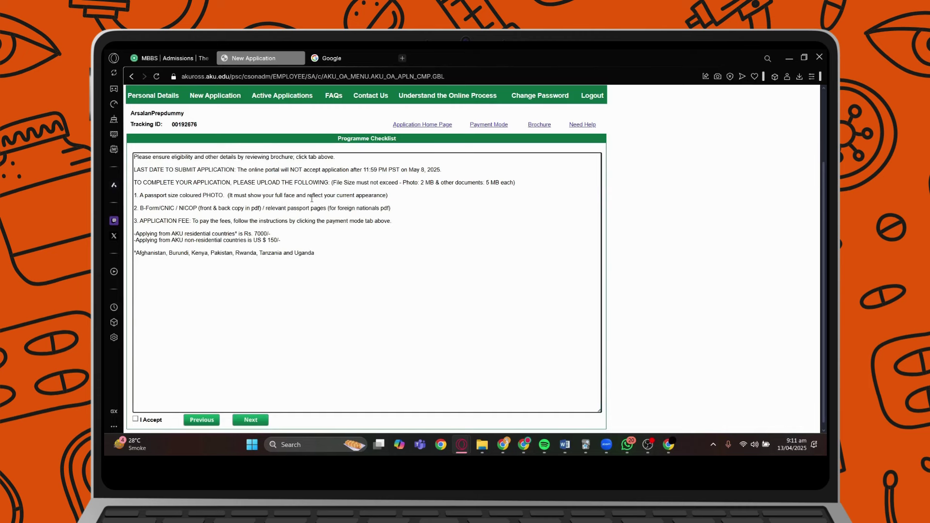
left_click_drag(390, 197, 314, 198)
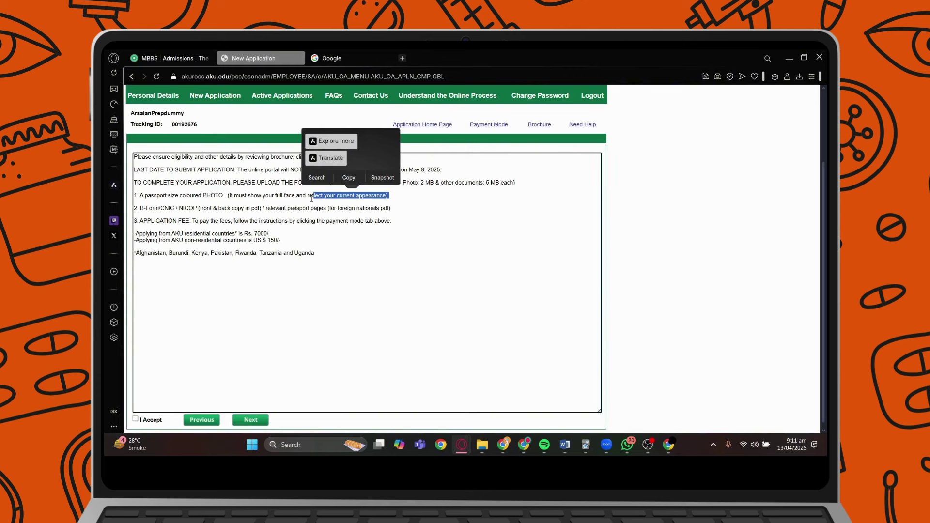
left_click(309, 195)
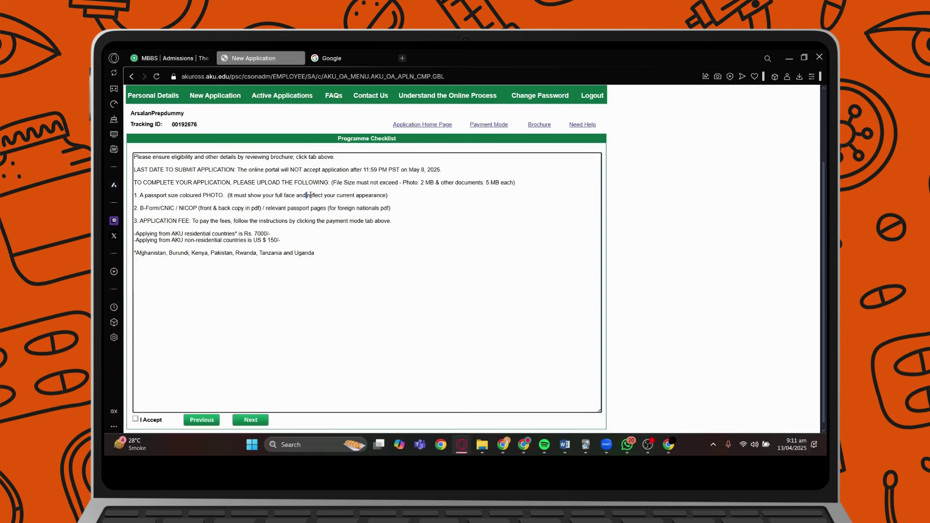
left_click_drag(148, 195, 207, 200)
left_click(209, 200)
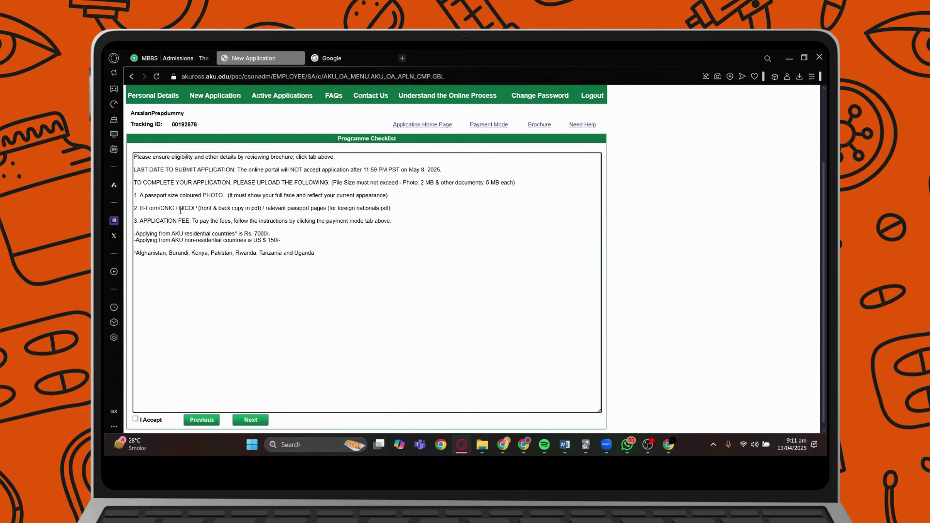
Review the B-Form/CNIC/NICOP and Rs. 7000/- fee requirements, then accept the checklist and continue.
left_click_drag(152, 208, 391, 209)
left_click(391, 209)
left_click_drag(168, 196, 275, 221)
left_click(214, 234)
left_click_drag(143, 234, 231, 228)
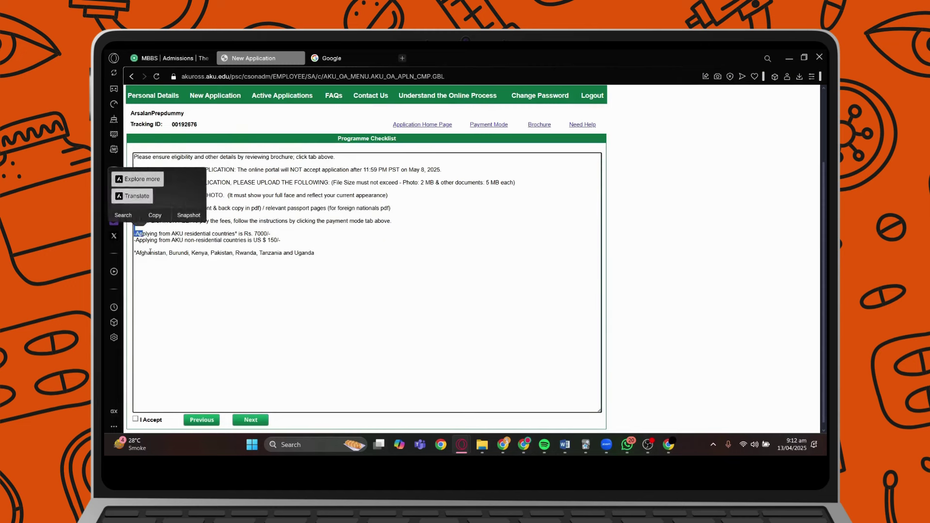
left_click(175, 254)
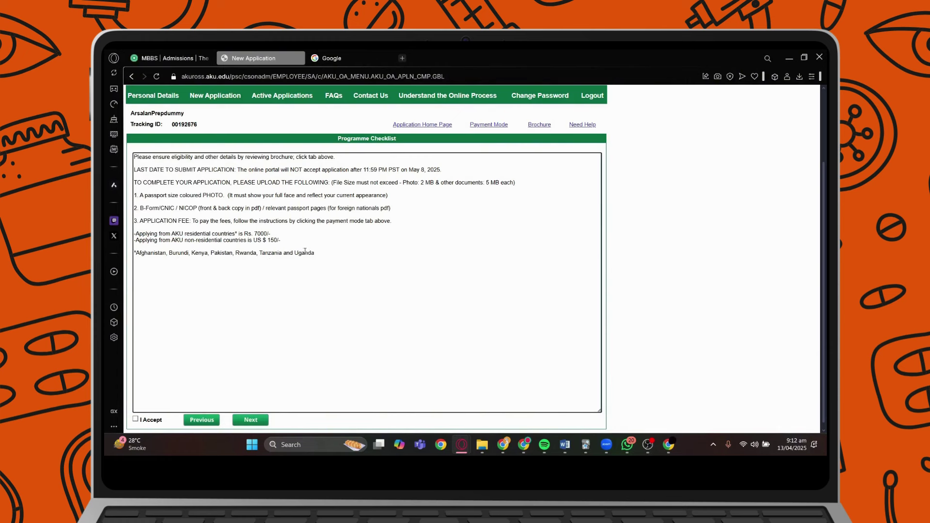
left_click_drag(254, 234, 272, 234)
left_click(230, 244)
left_click(137, 420)
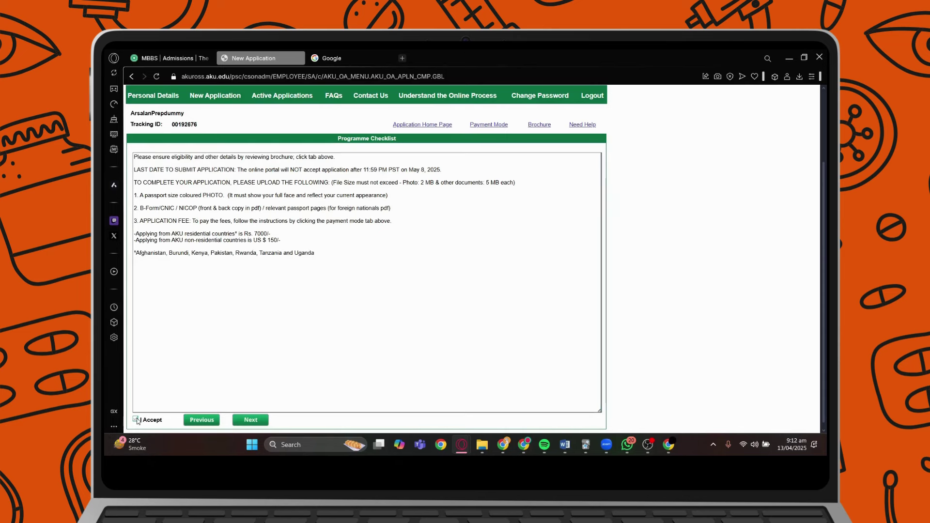
left_click(251, 421)
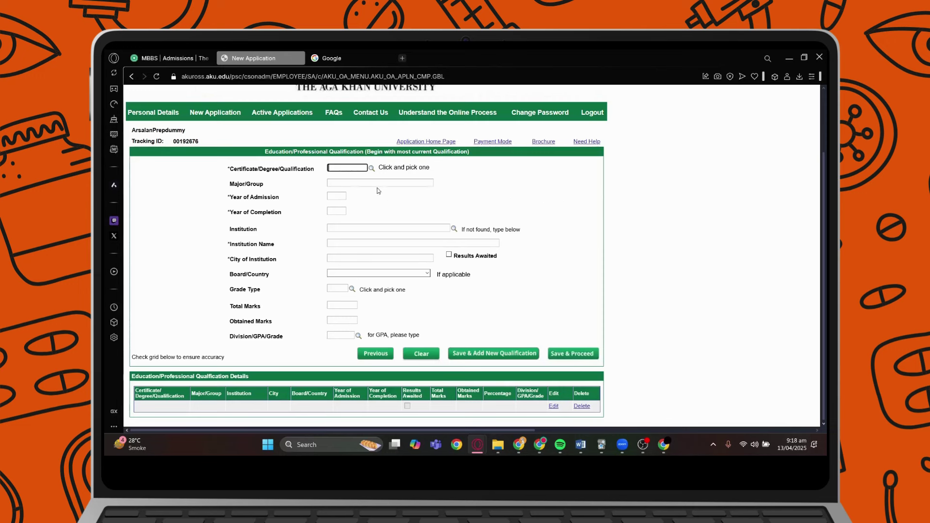
Choose O-LEVEL from the Certificate/Degree/Qualification lookup for the first qualification.
left_click_drag(239, 169, 285, 170)
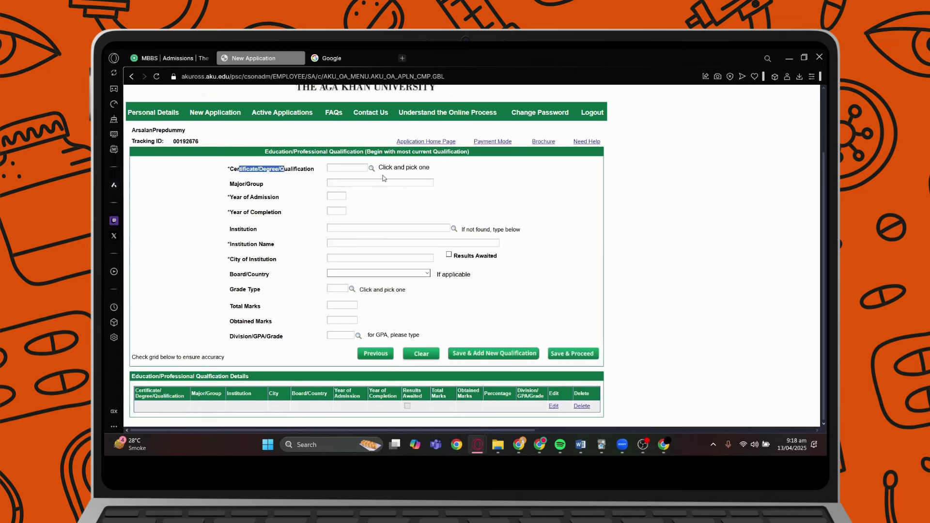
left_click(444, 184)
left_click(372, 169)
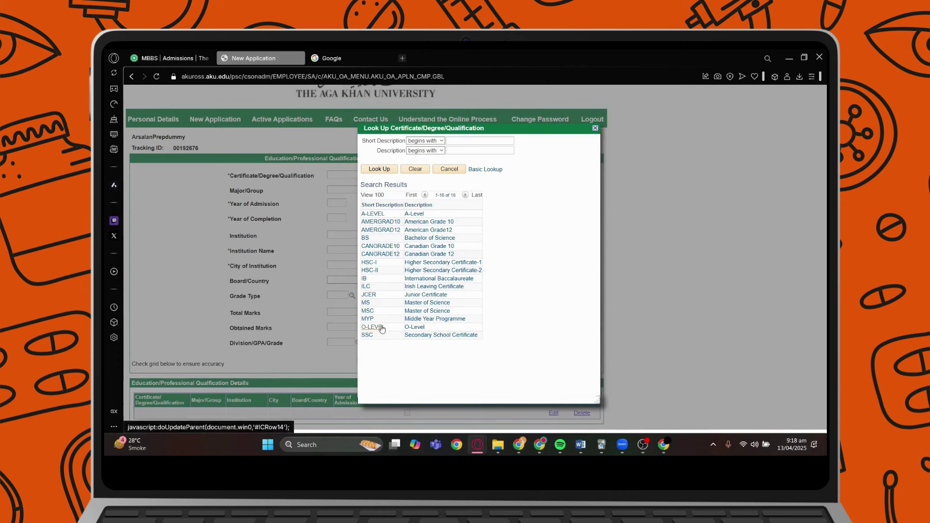
left_click(383, 329)
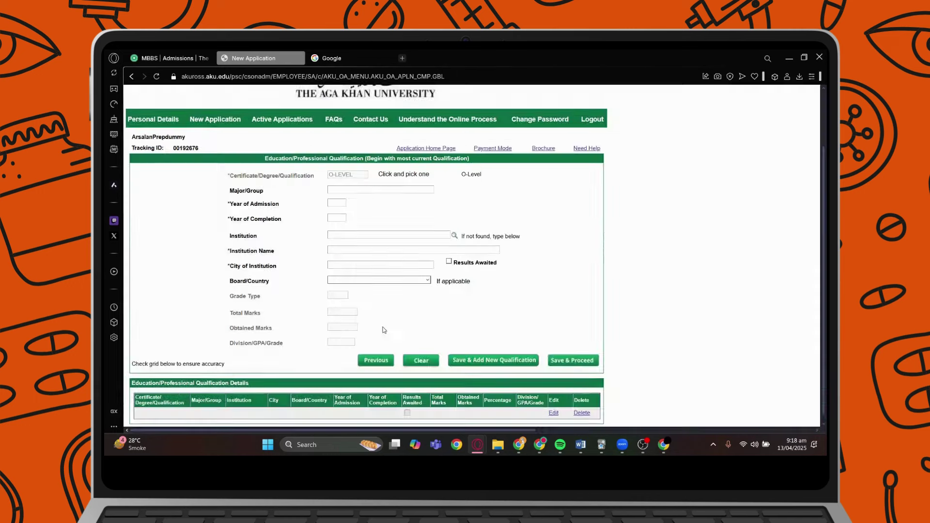
Enter Sciences as Major/Group, 2019 as admission year and 2021 as completion year.
left_click(352, 189)
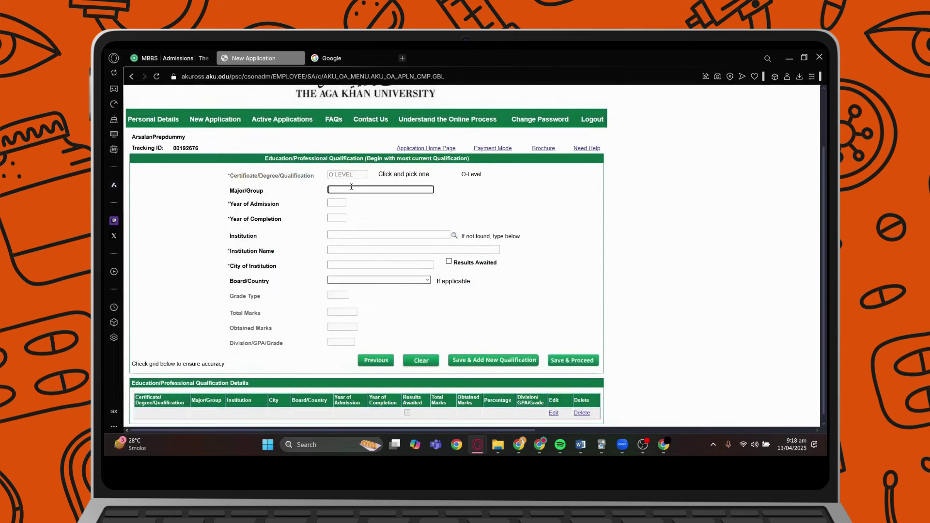
type("Sciences")
left_click(336, 203)
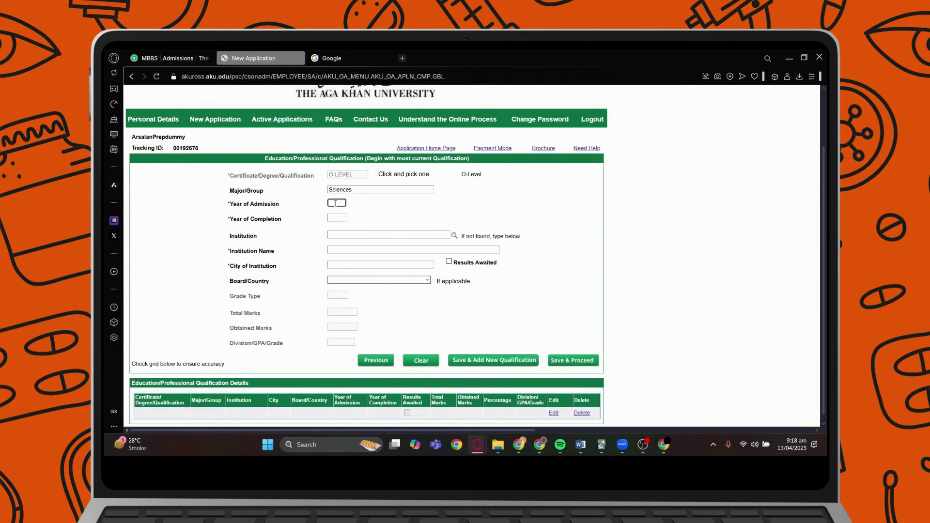
type("19")
key("Tab")
type("2021")
Search the institution lookup for 'foundation' and select FOUNDATION PUBLIC SCHOOL, KARACHI.
left_click(454, 236)
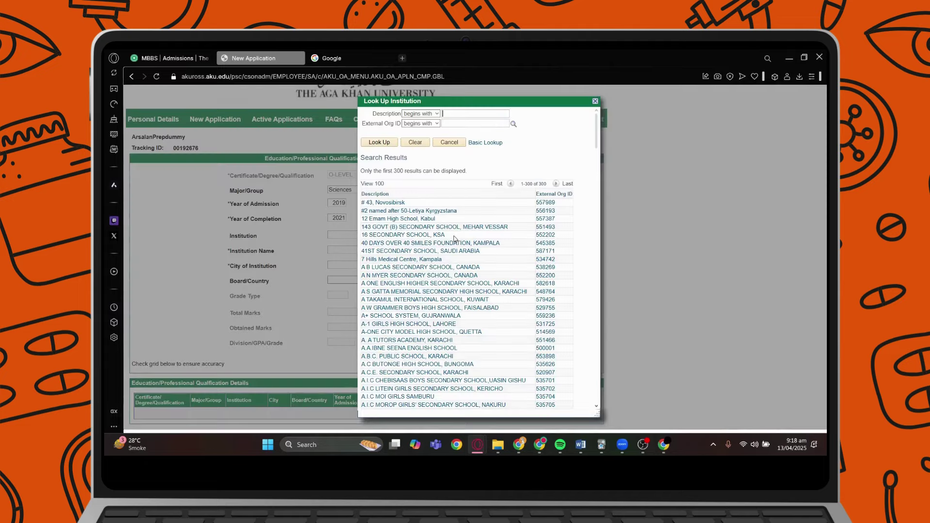
scroll(503, 272, "down", 10)
scroll(503, 272, "down", 20)
scroll(500, 296, "down", 10)
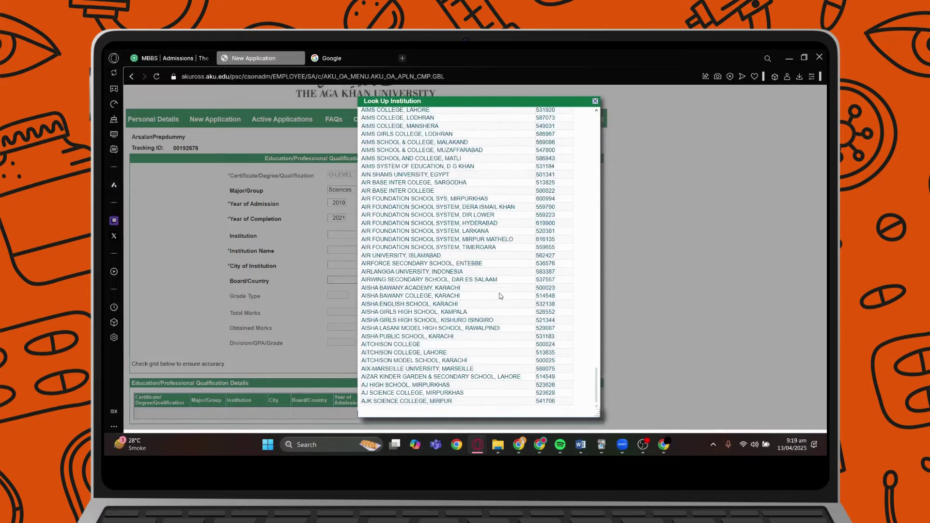
scroll(501, 296, "up", 20)
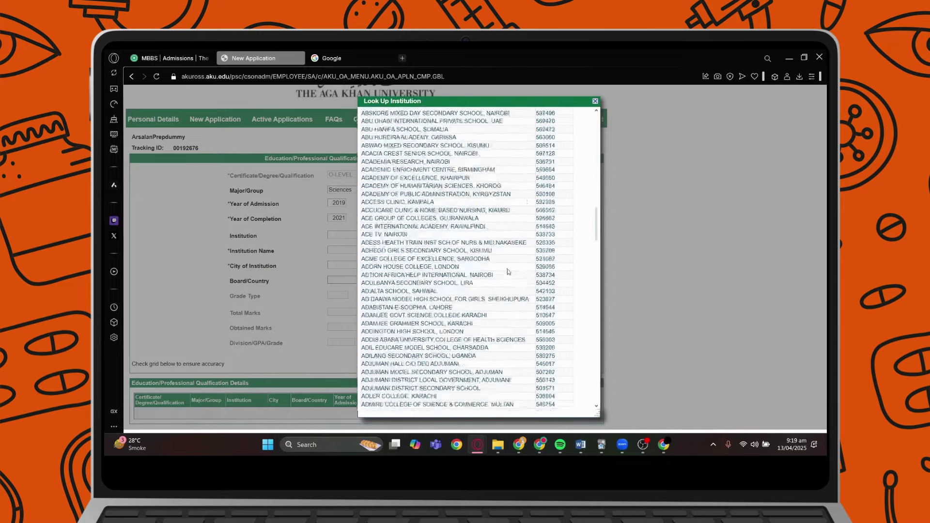
scroll(508, 270, "up", 5)
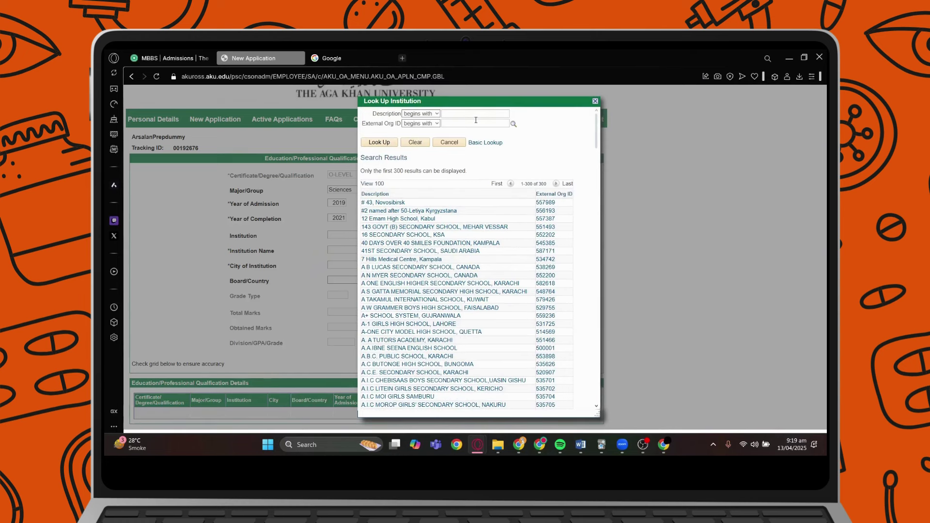
type("foundation")
key("Return")
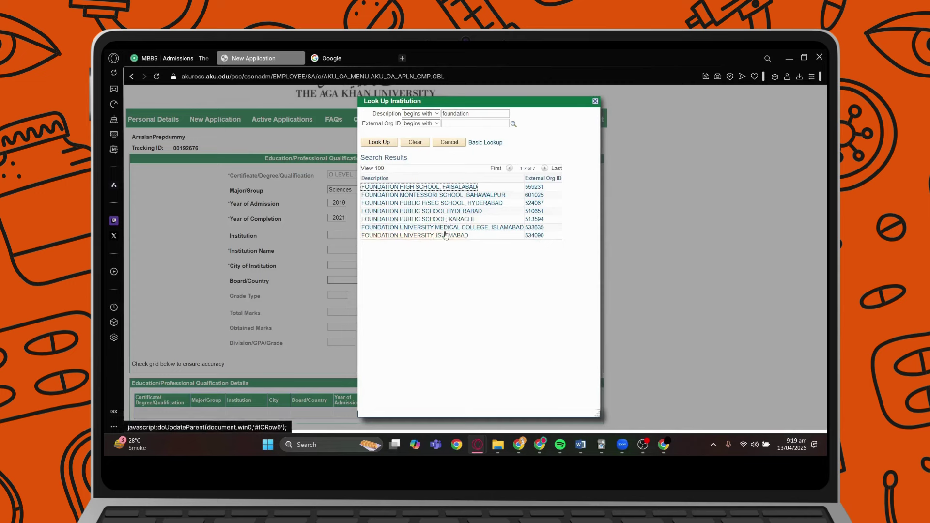
left_click(450, 220)
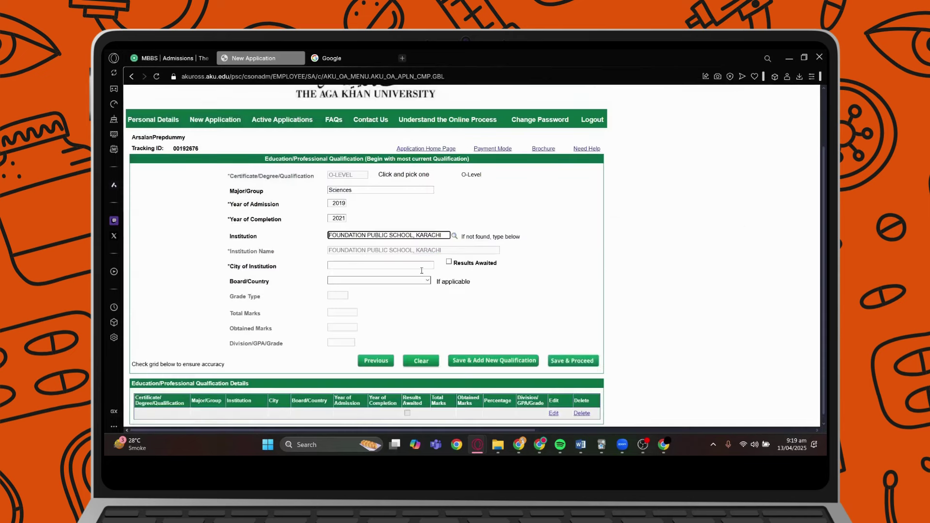
Enter Karachi as the O-Level city of institution.
left_click(385, 264)
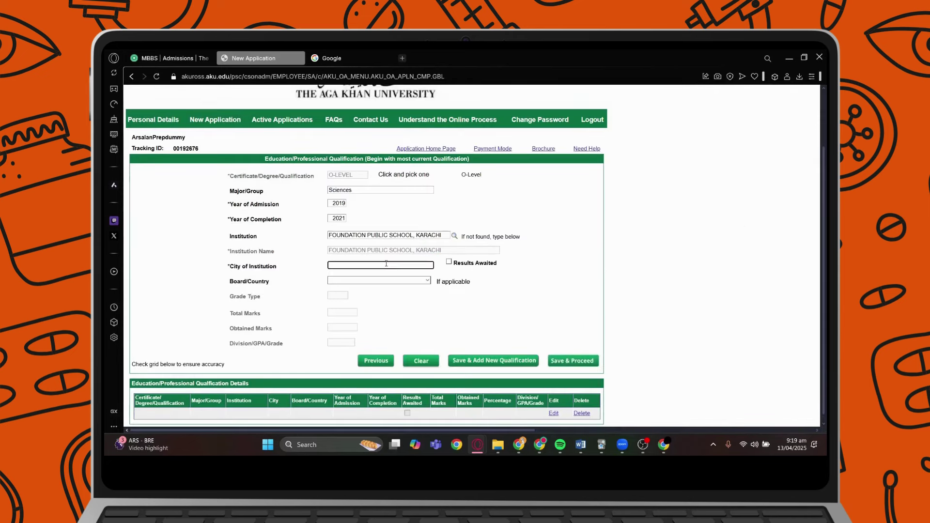
type("Karachi")
left_click(569, 290)
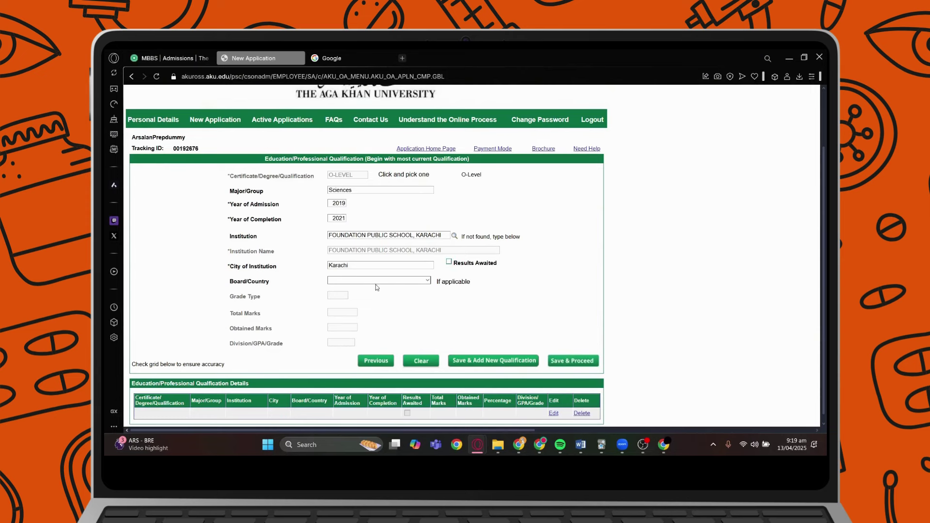
scroll(380, 285, "down", 1)
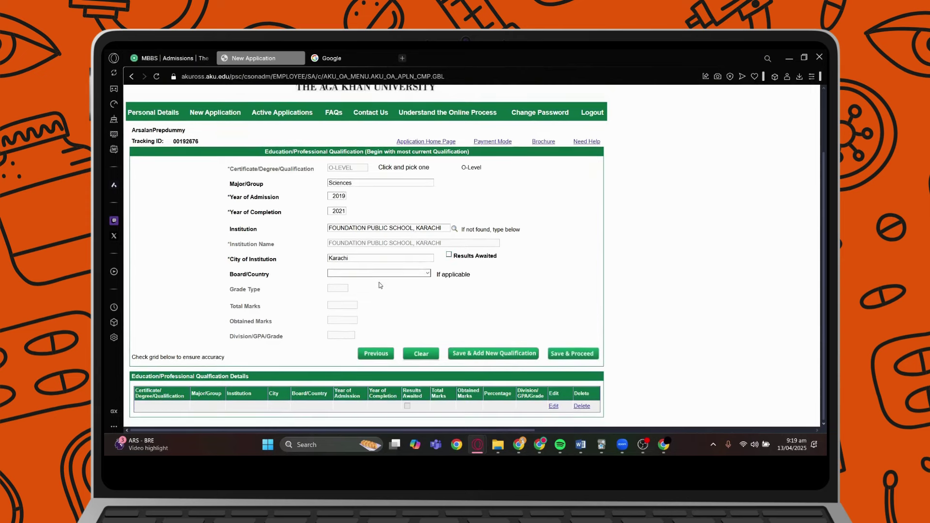
Choose UNITED KINGDOM as board/country and save the O-Level entry, starting a new qualification.
left_click(414, 274)
scroll(380, 222, "down", 1)
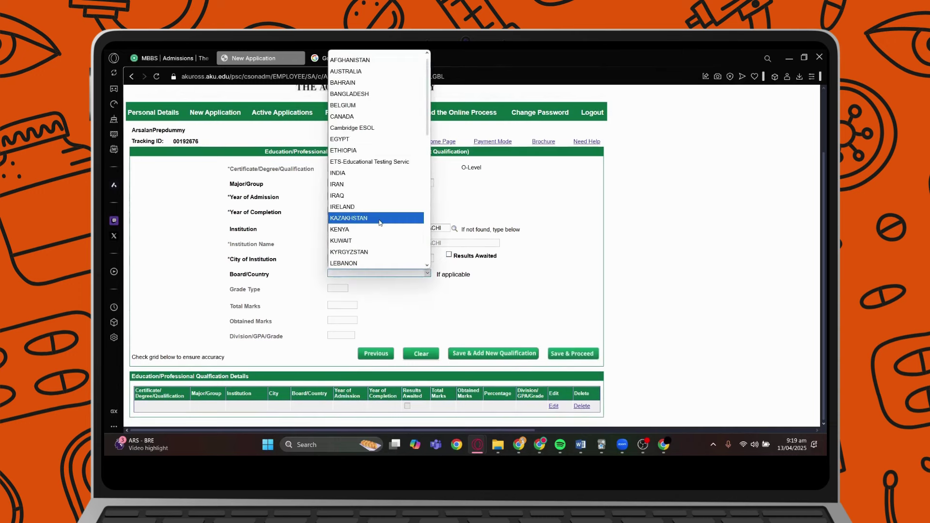
scroll(379, 222, "down", 5)
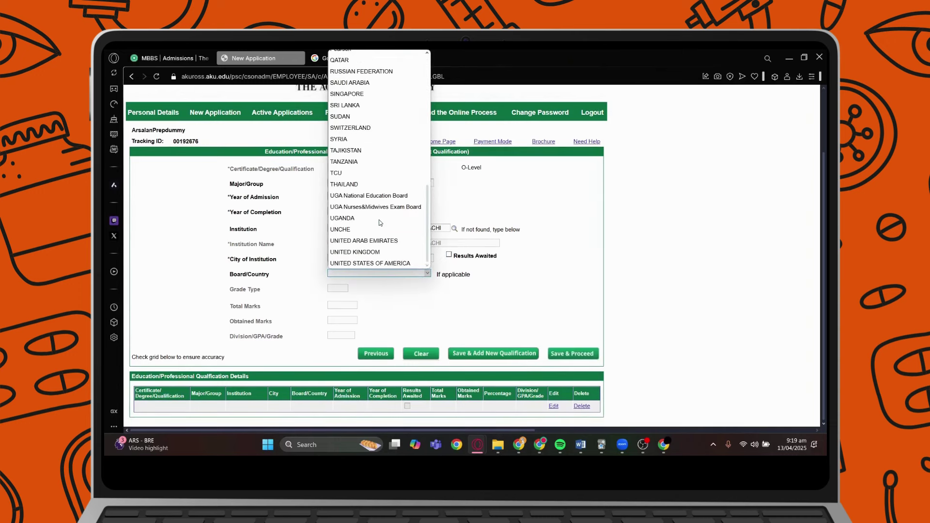
scroll(383, 233, "up", 6)
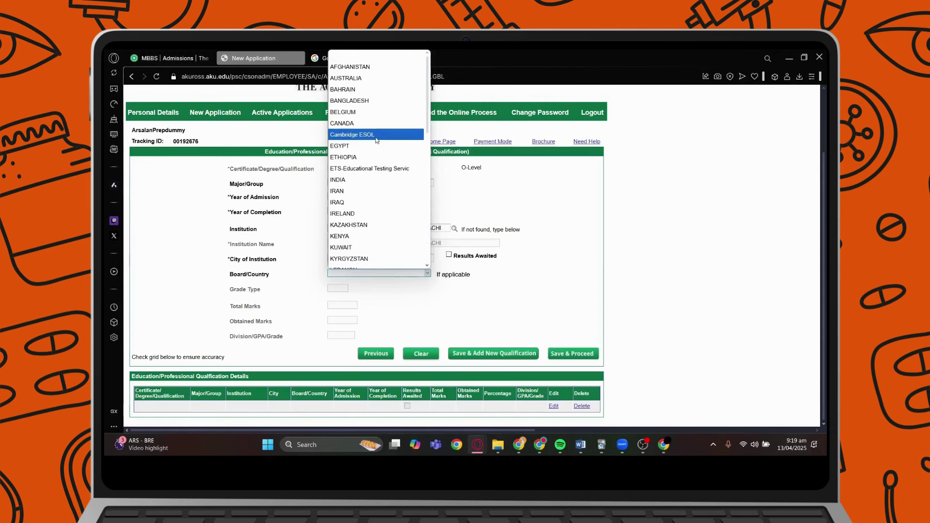
scroll(376, 138, "down", 6)
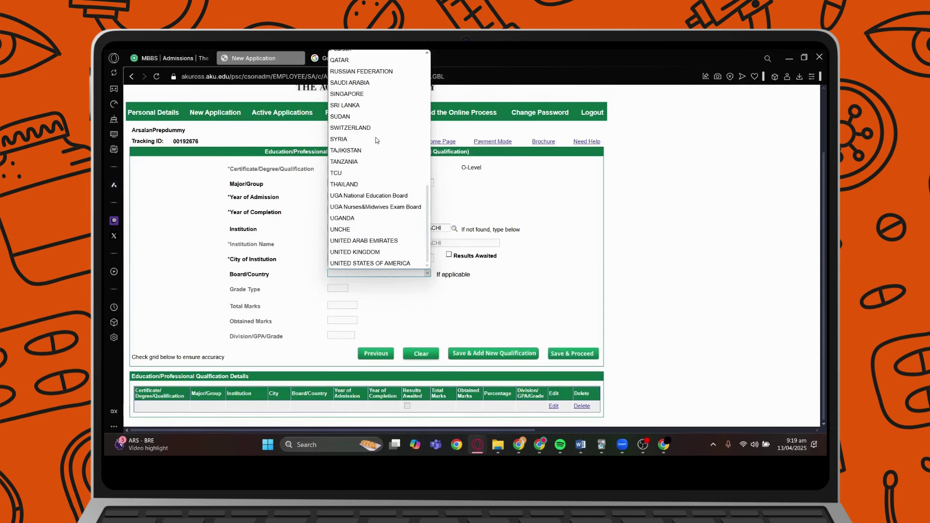
left_click(405, 253)
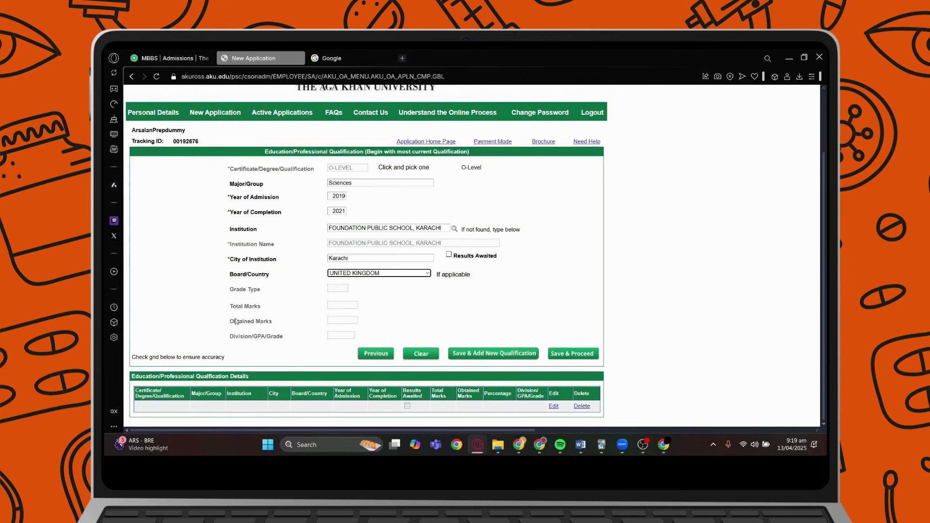
left_click(345, 320)
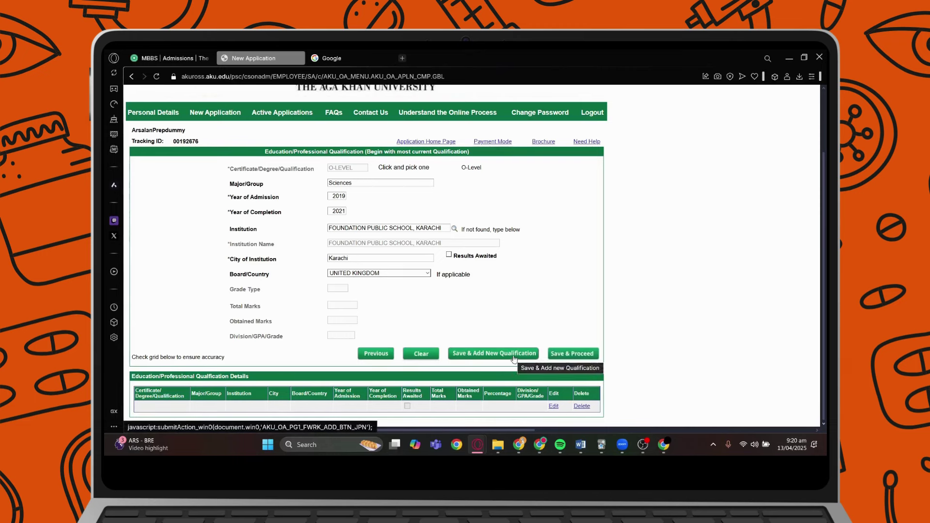
left_click(514, 355)
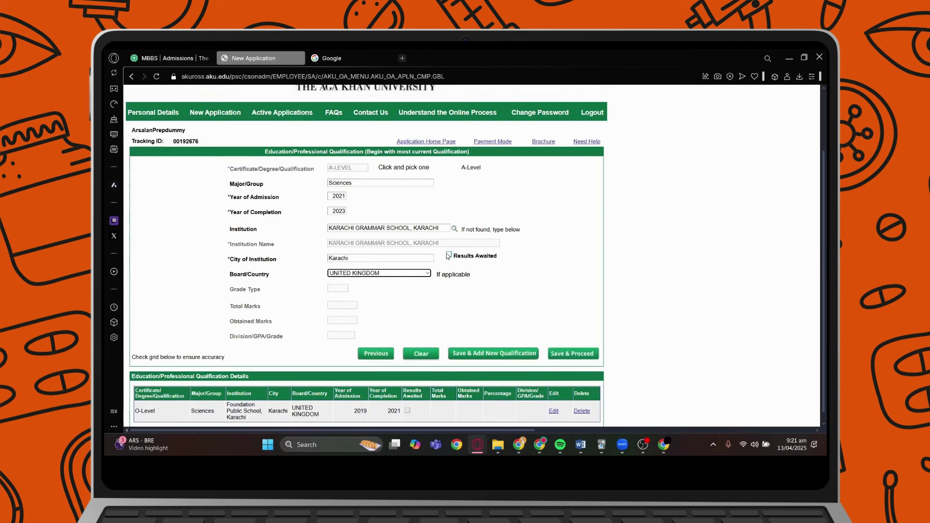
Mark the A-Level results as awaited, save it to the grid, and proceed to Other Test.
left_click(449, 255)
left_click(533, 356)
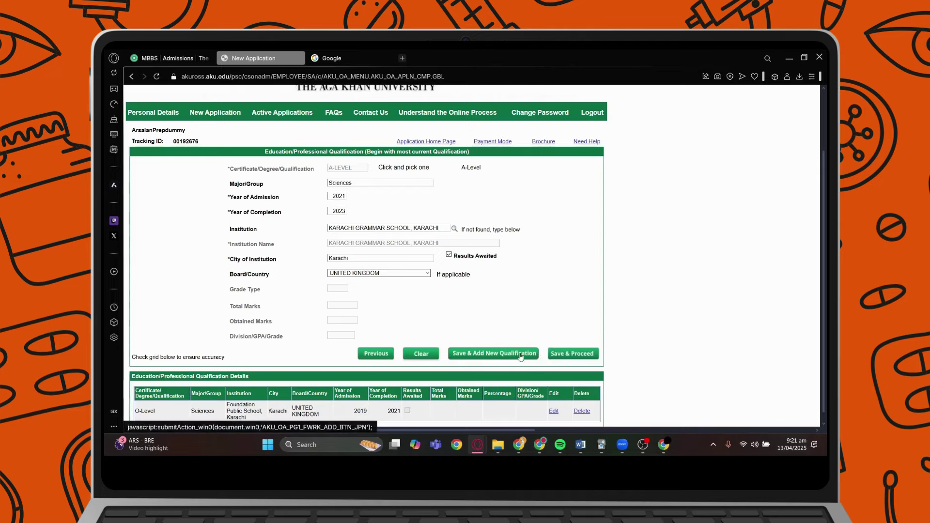
scroll(518, 339, "down", 2)
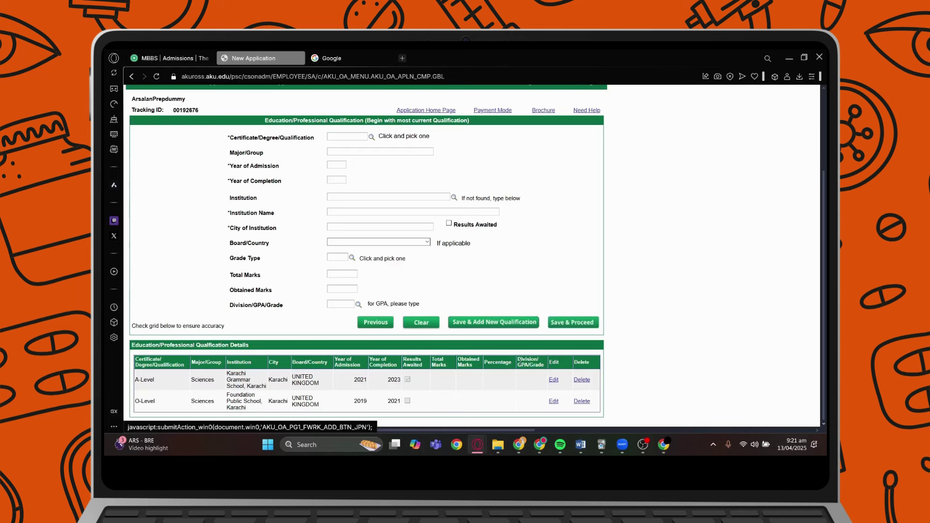
left_click(566, 321)
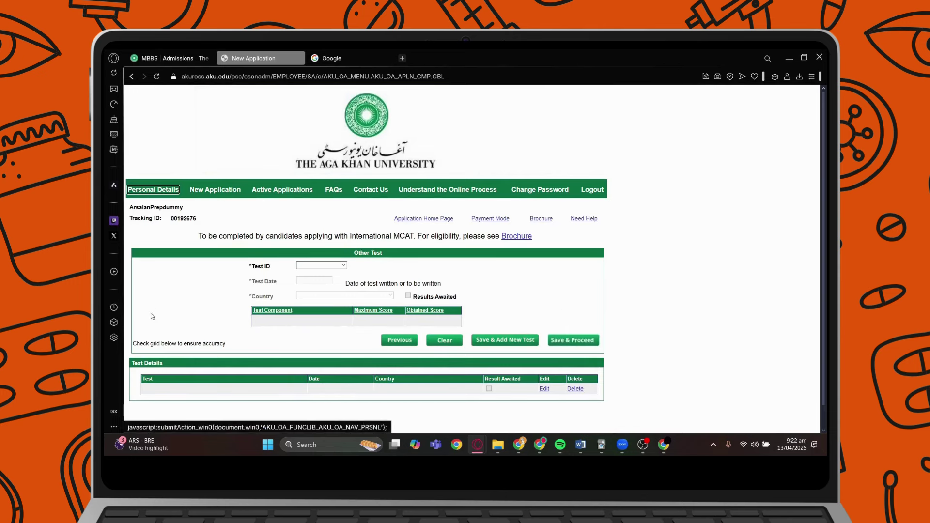
Skip the Other Test form, leaving it blank, and continue to Disability/Special Needs.
left_click_drag(197, 241, 415, 248)
left_click(388, 252)
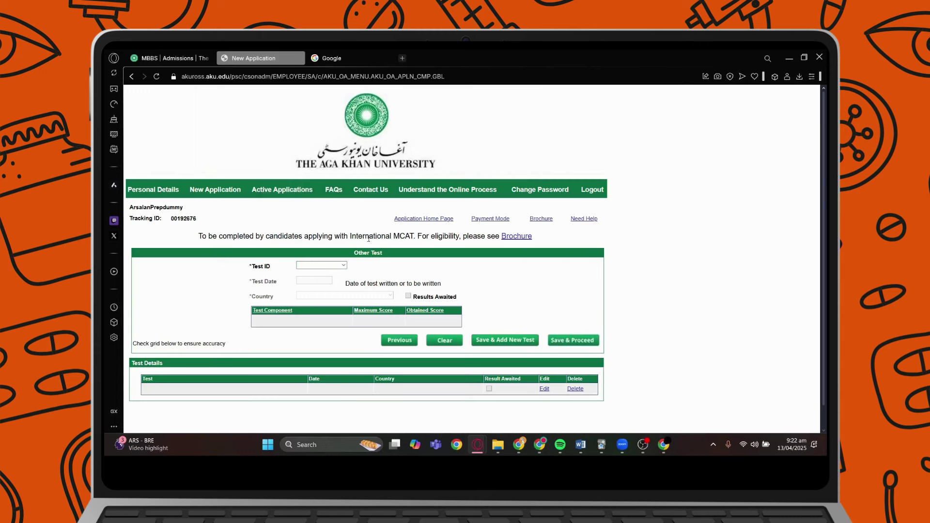
left_click(580, 340)
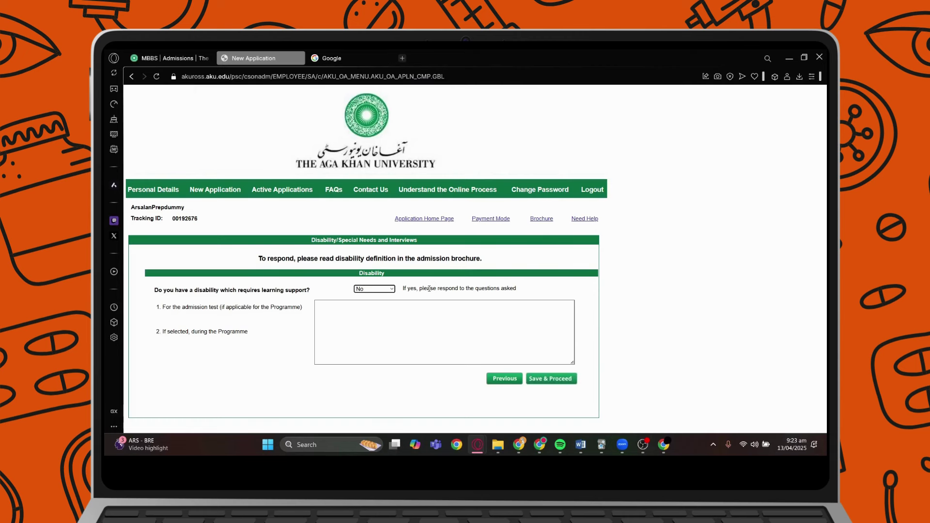
Keep No as the disability answer and save to reach Document Availability.
left_click(392, 290)
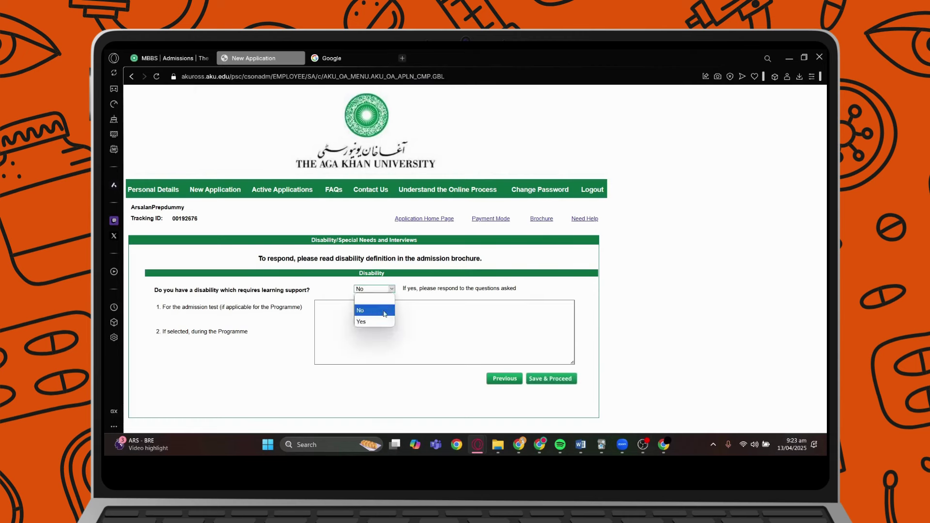
left_click(372, 315)
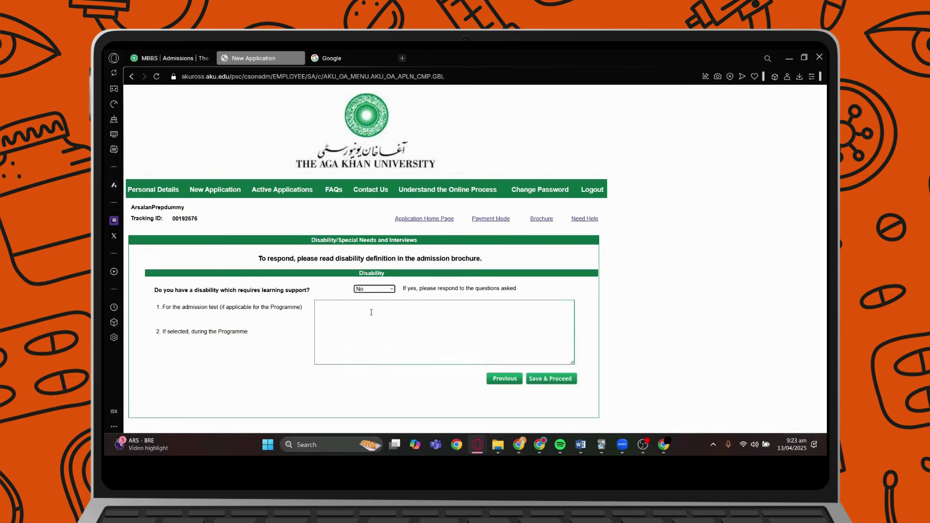
left_click(548, 380)
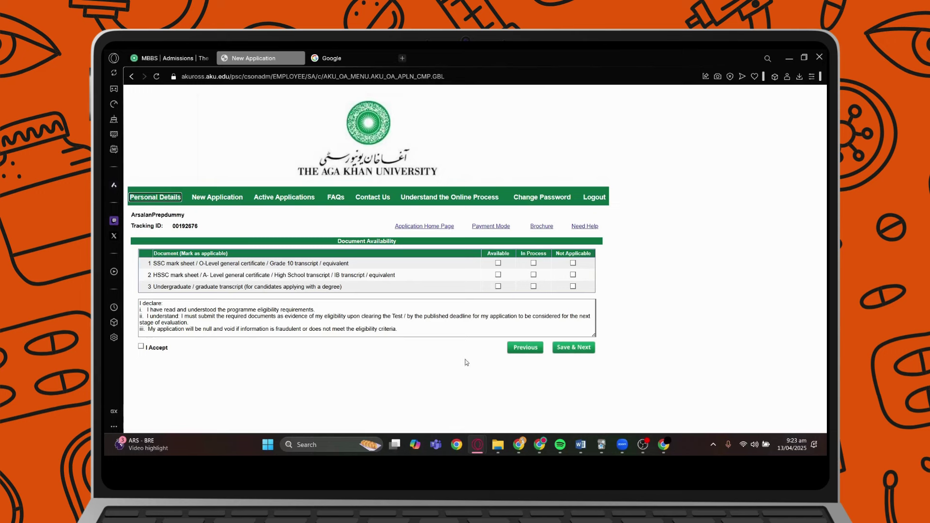
Mark SSC Available, HSSC In Process, undergraduate transcript Not Applicable, and accept the declaration.
left_click_drag(181, 263, 319, 261)
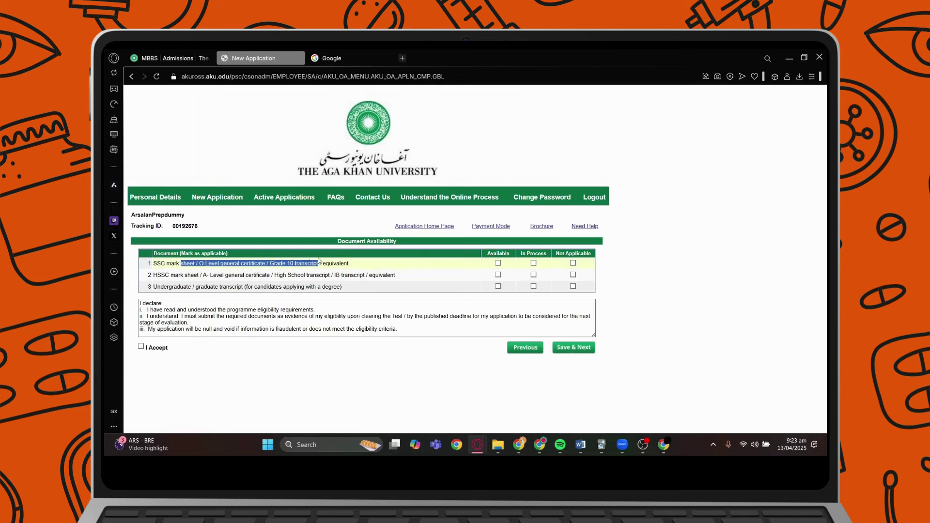
left_click(400, 262)
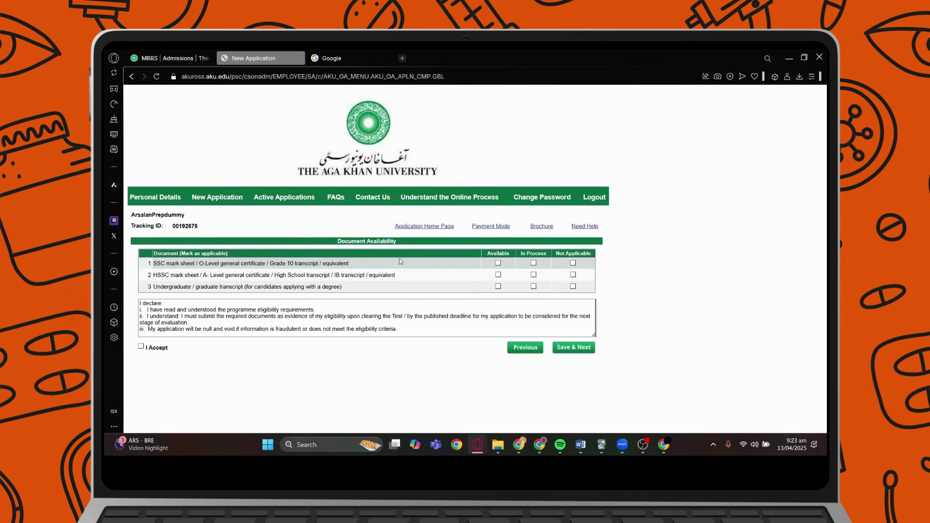
left_click(500, 264)
left_click_drag(176, 275, 287, 275)
left_click(289, 275)
left_click(534, 275)
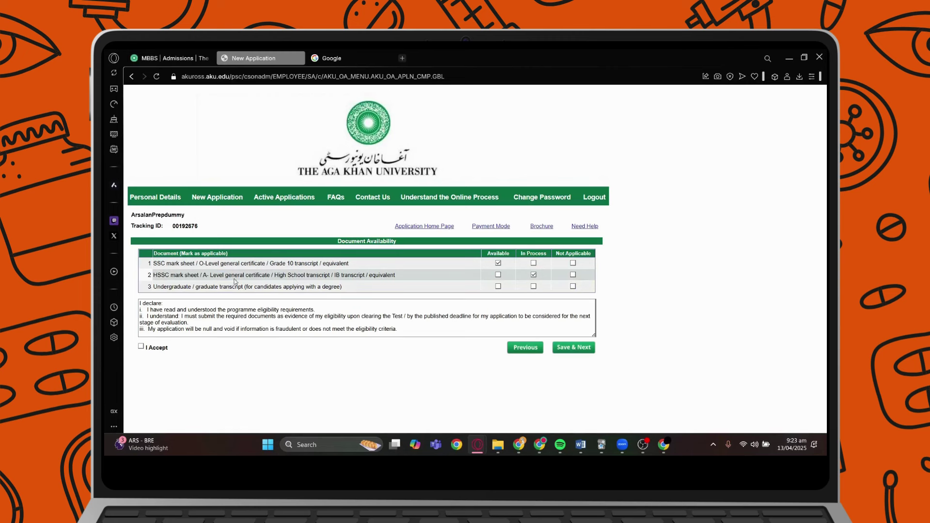
left_click(573, 287)
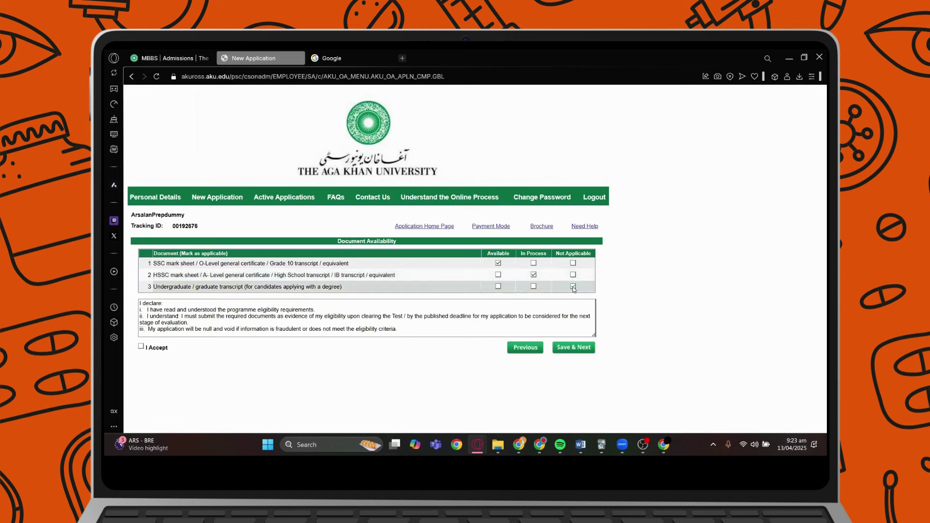
mouse_move(145, 308)
left_mouse_down()
mouse_move(189, 324)
mouse_move(422, 337)
mouse_move(140, 302)
left_mouse_up()
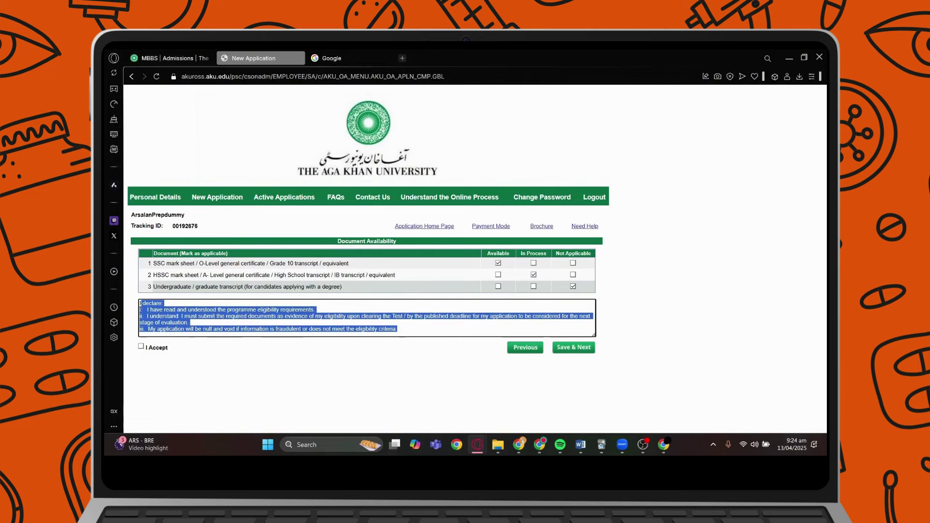
left_click(141, 347)
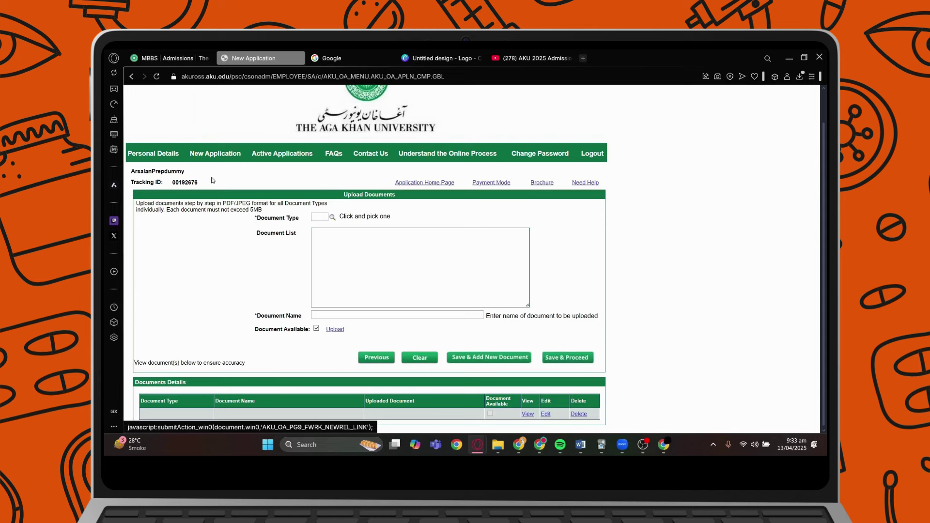
left_click_drag(140, 204, 249, 204)
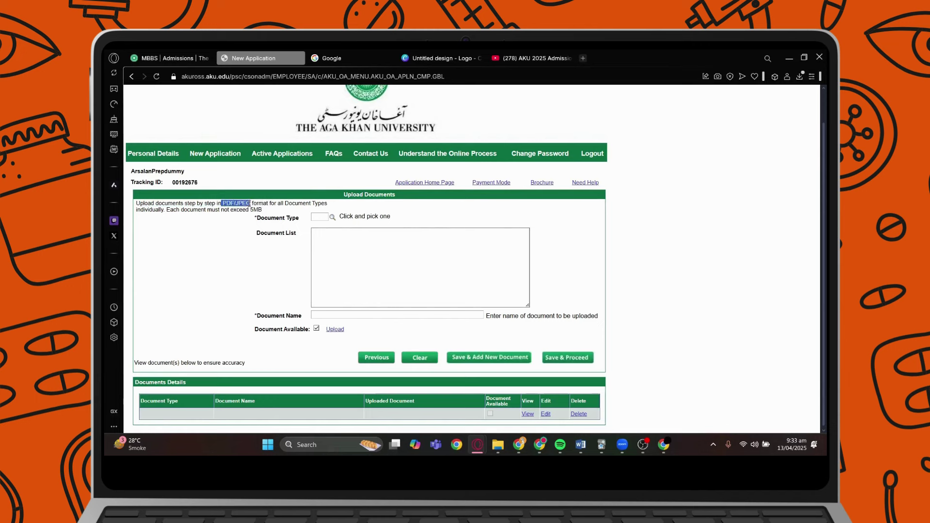
left_click(249, 203)
left_click_drag(212, 211, 263, 211)
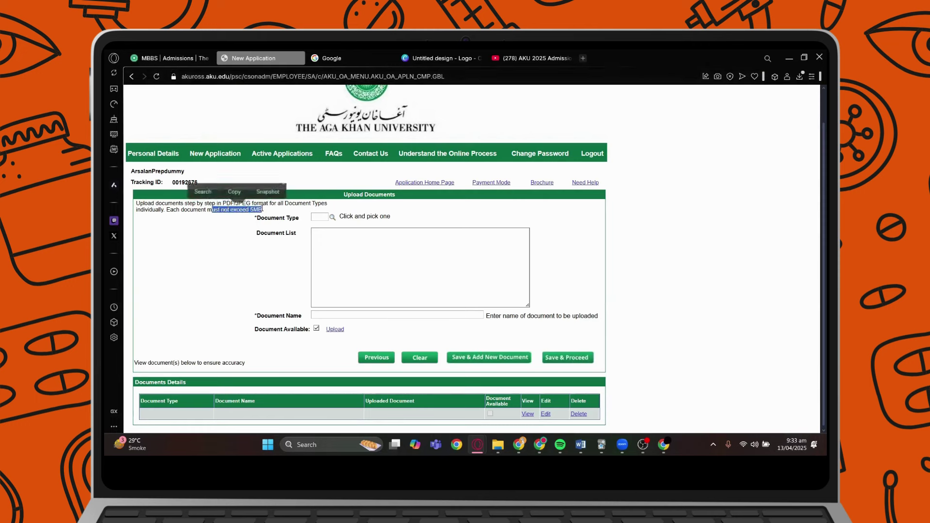
left_click(274, 211)
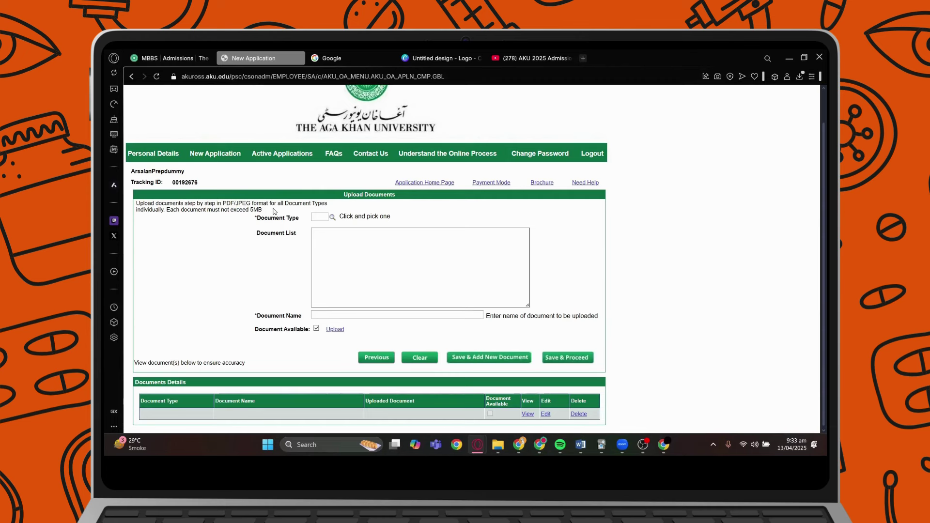
left_click(333, 218)
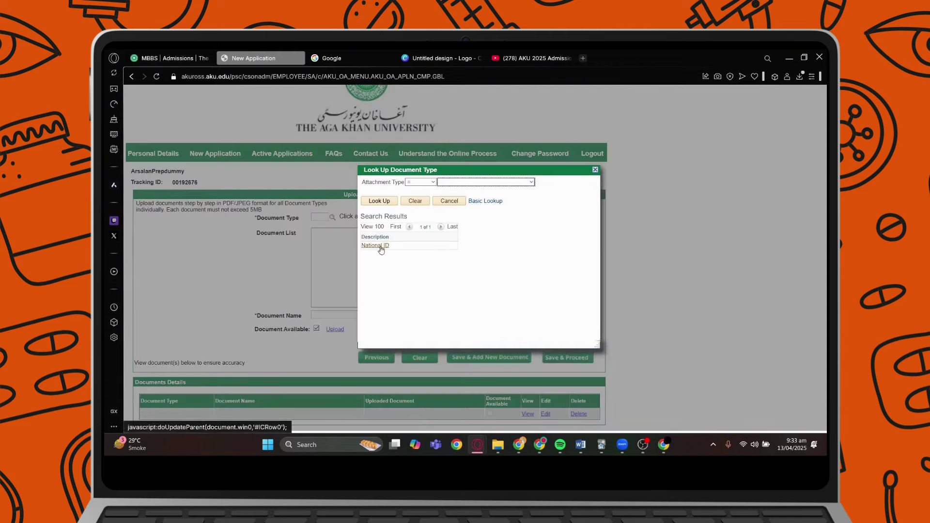
Set the document type to National ID and name the document 'CNIC front'.
left_click(381, 247)
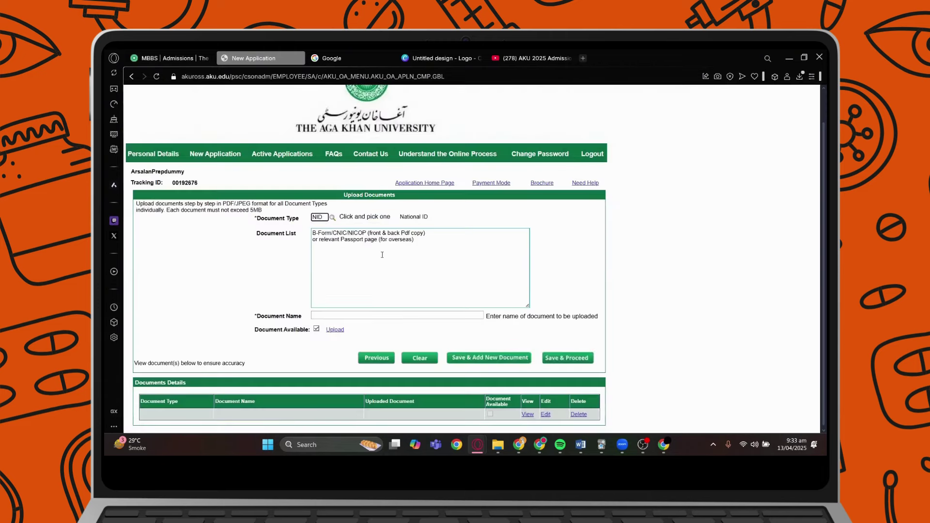
left_click_drag(340, 239, 397, 234)
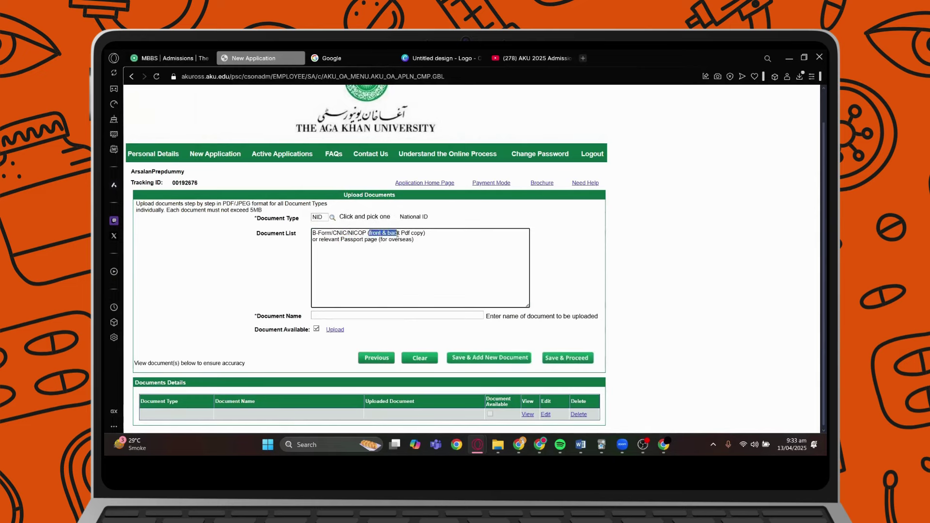
left_click(396, 235)
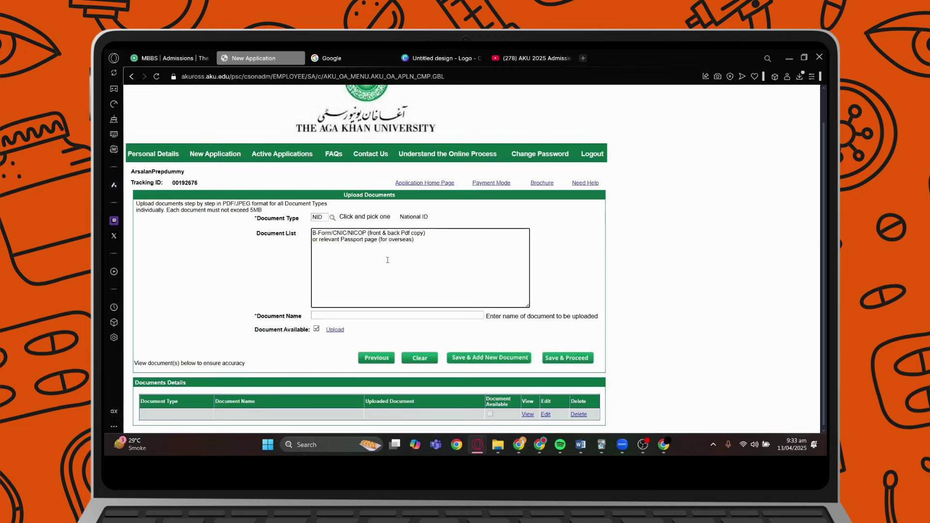
left_click(343, 314)
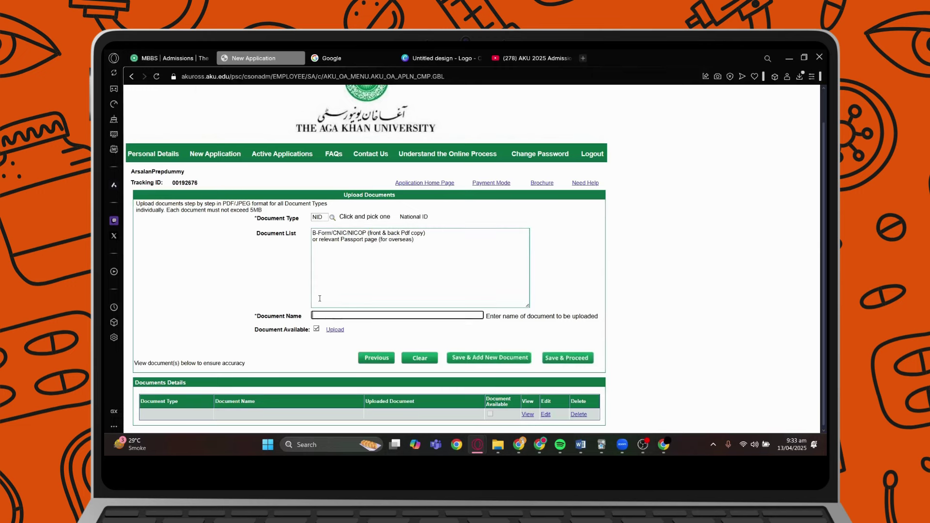
key("Tab")
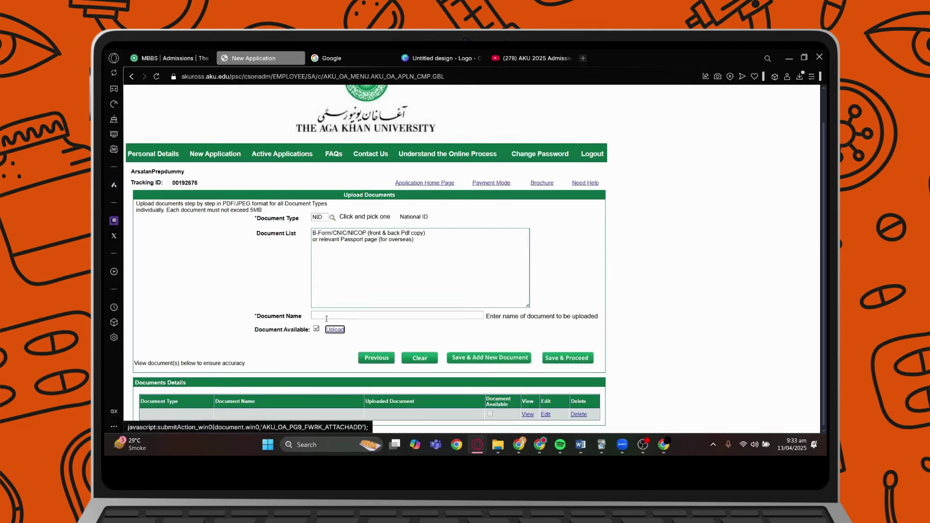
left_click(324, 318)
type("C")
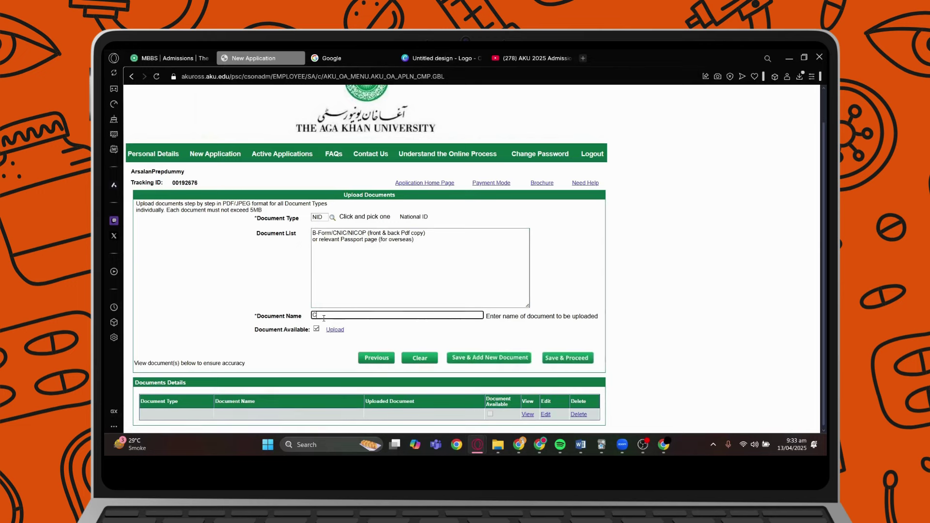
type("NIC f")
type("ront")
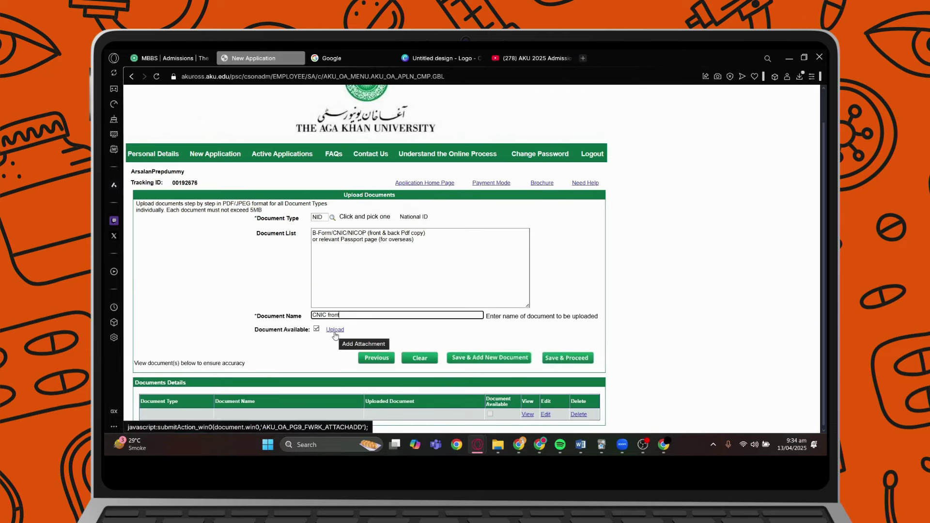
Attach and upload the design image for CNIC front, confirming the success message.
left_click(334, 334)
left_click(426, 249)
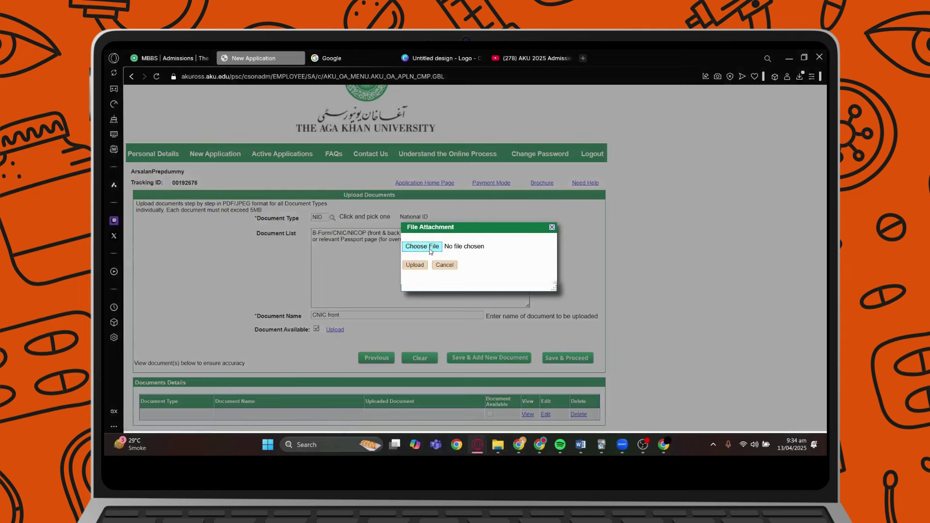
left_click(411, 273)
left_click(422, 266)
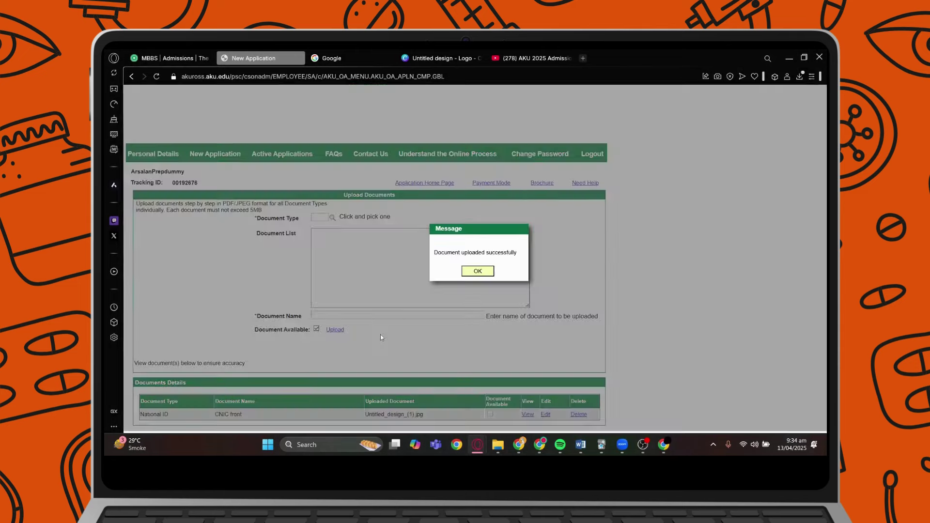
left_click(478, 272)
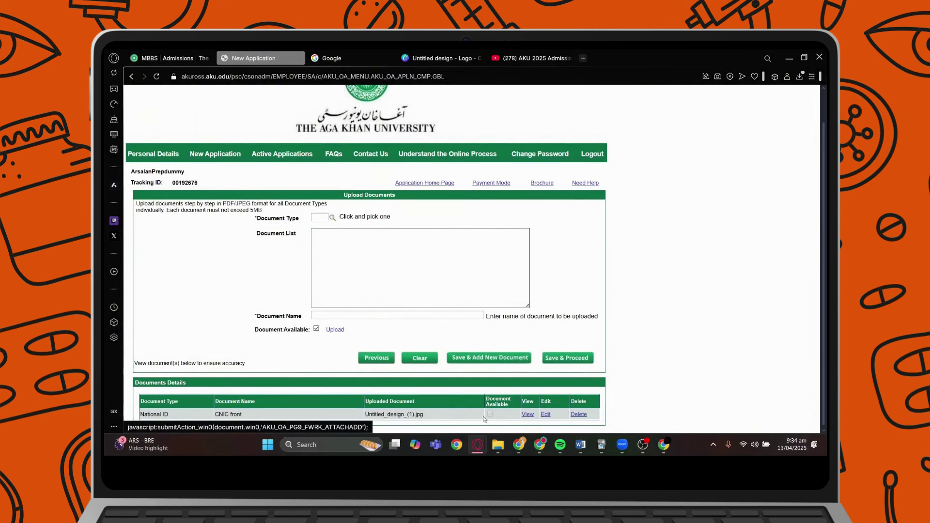
Add another National ID document named 'CNIC Back'.
left_click(314, 217)
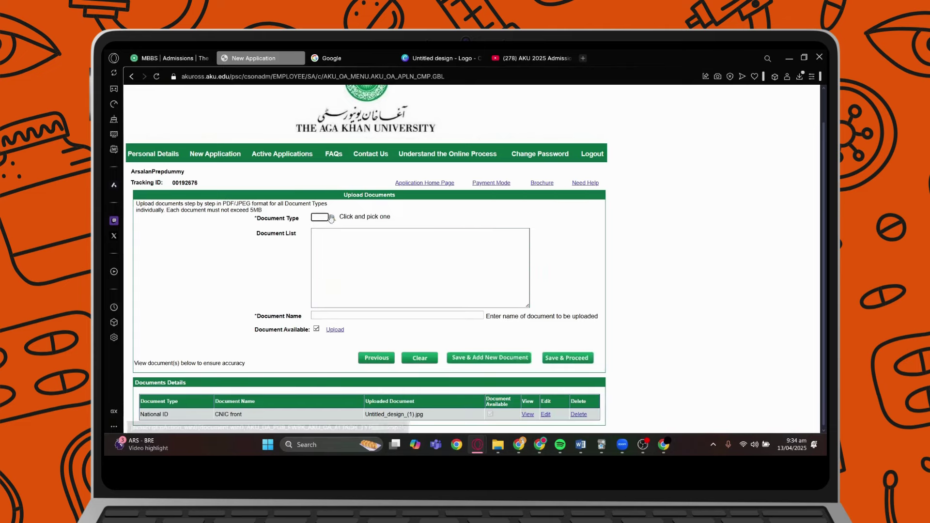
left_click(331, 218)
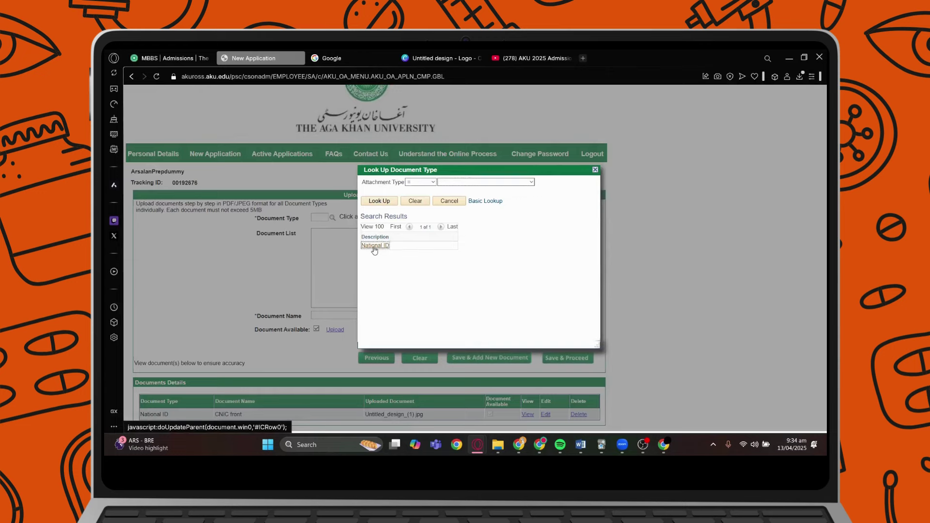
left_click(376, 245)
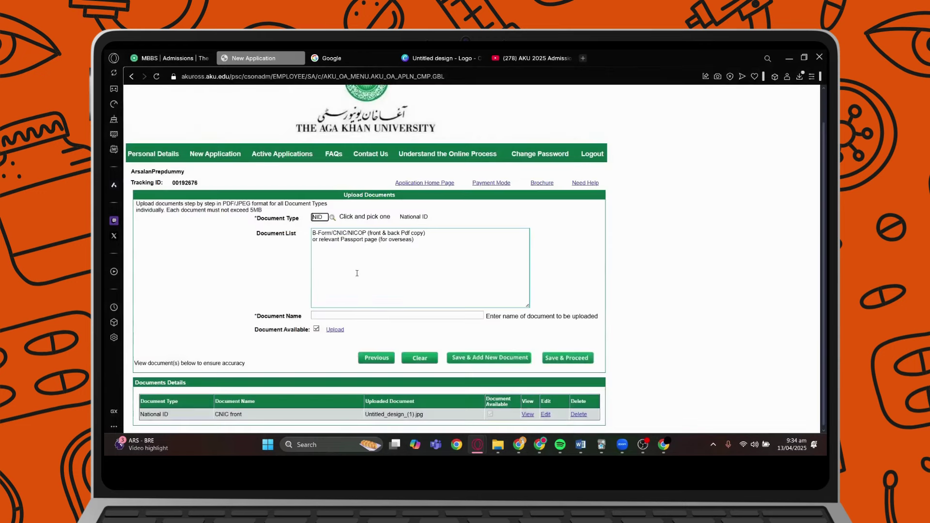
left_click(334, 317)
type("CNIC B")
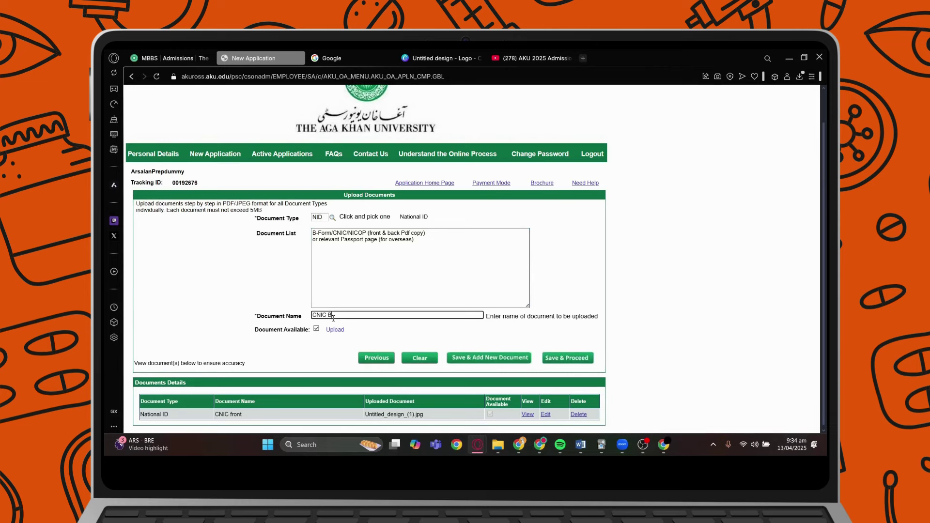
type("ack")
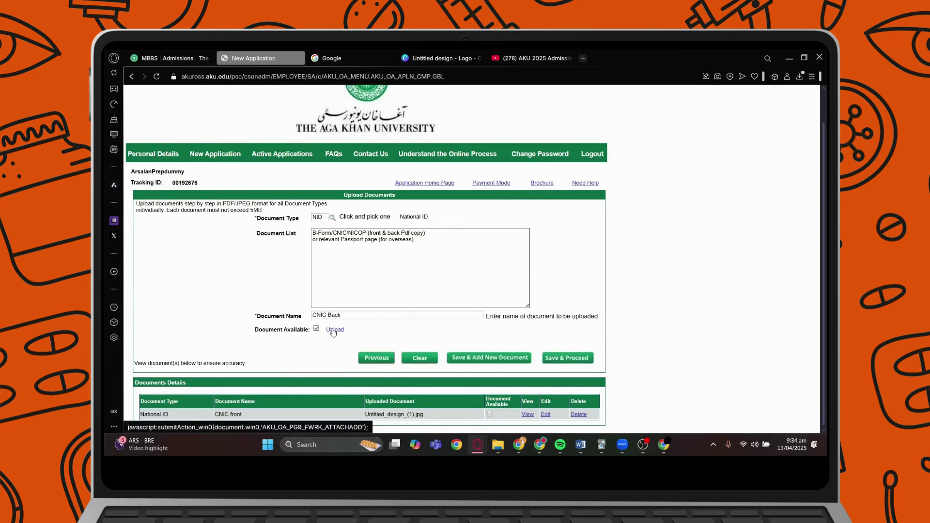
Upload the same design image for CNIC Back and confirm the success message.
left_click(335, 330)
left_click(415, 248)
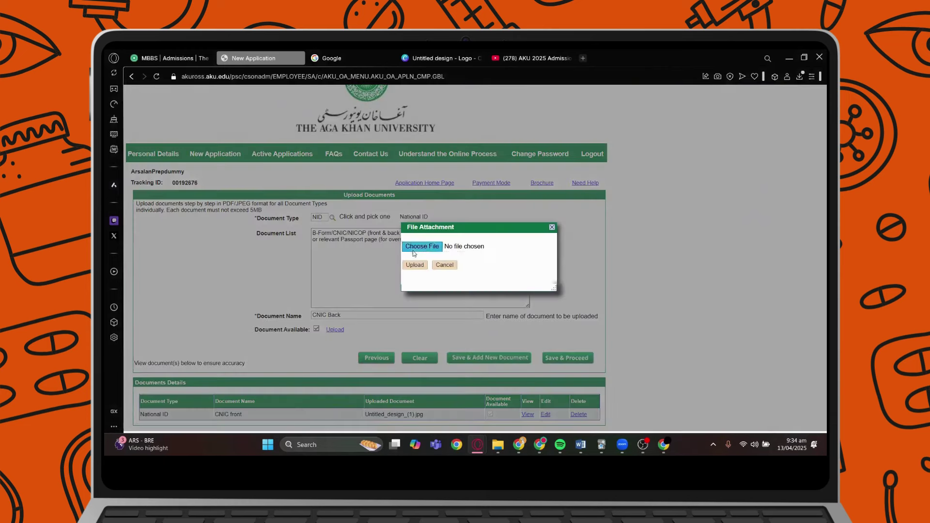
left_click(414, 294)
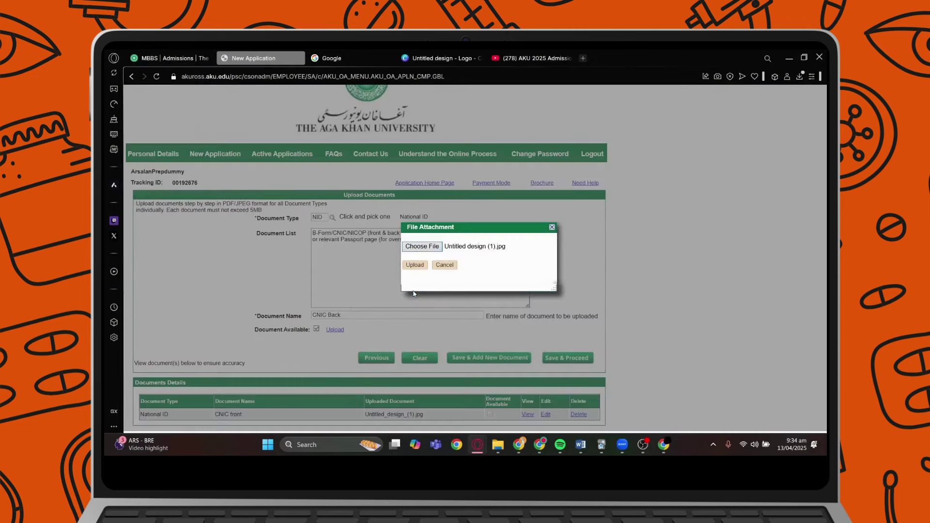
left_click(415, 265)
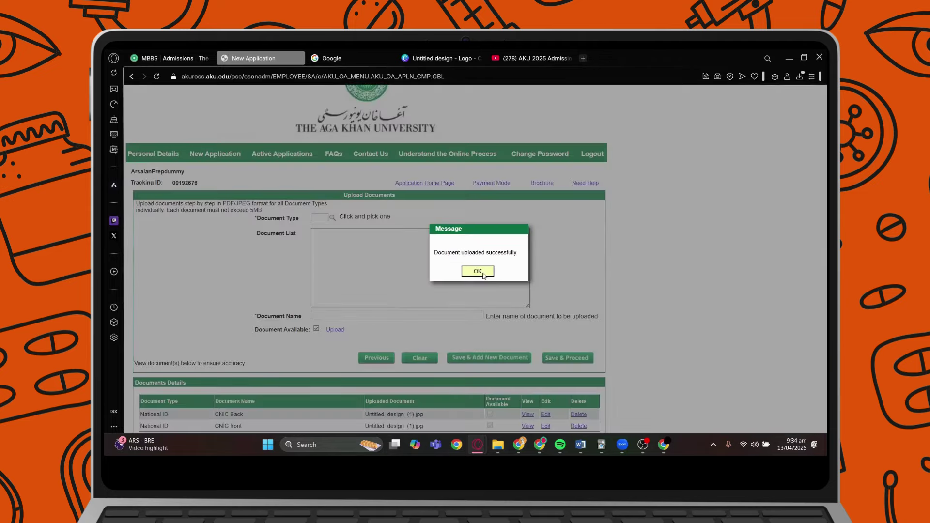
left_click(478, 272)
Save the documents, then set Karachi as both the test centre and interview centre.
scroll(484, 345, "down", 1)
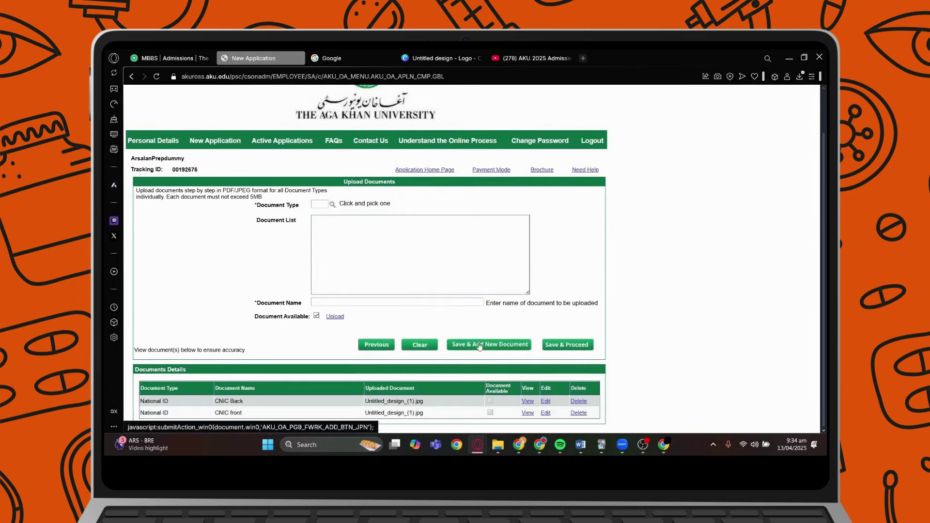
left_click(570, 346)
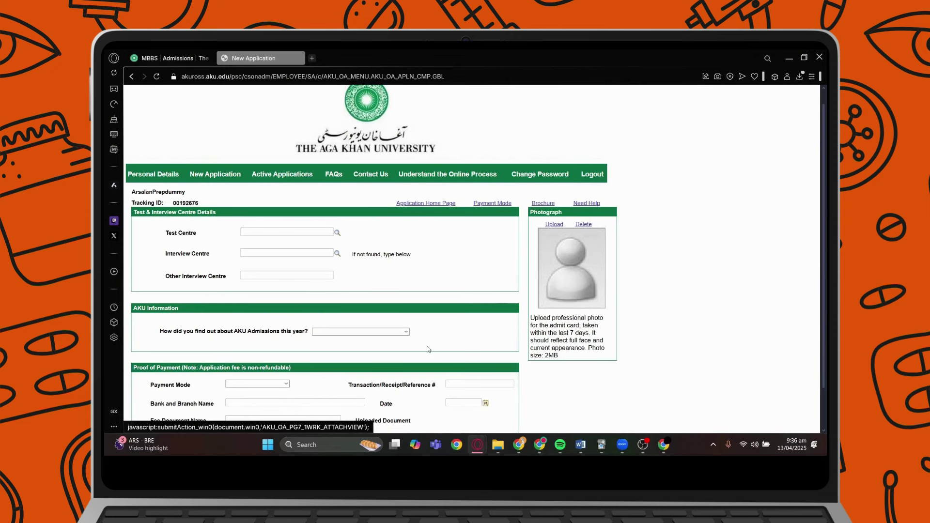
scroll(428, 349, "down", 1)
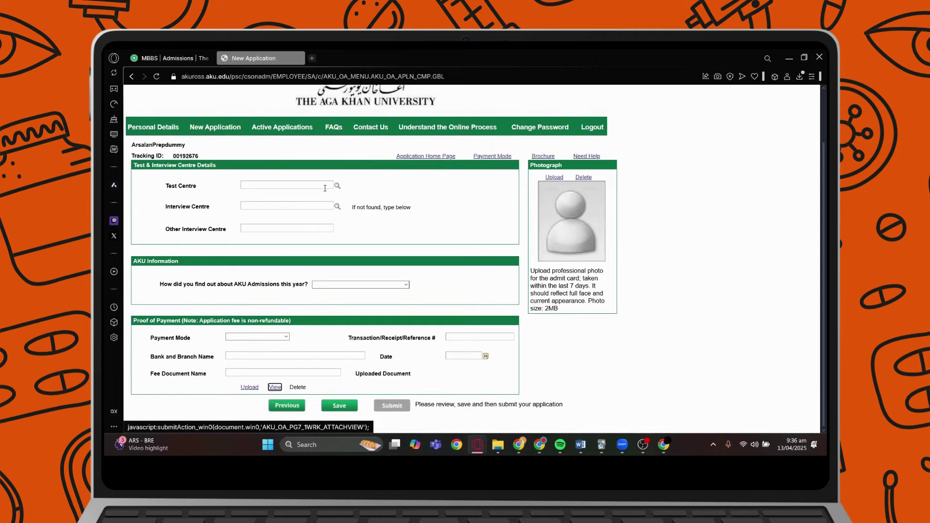
left_click(338, 186)
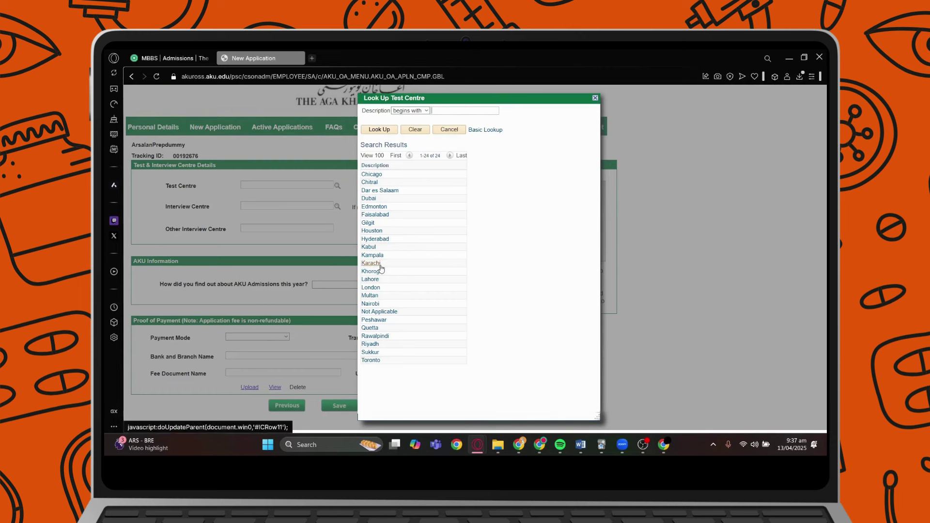
left_click(381, 267)
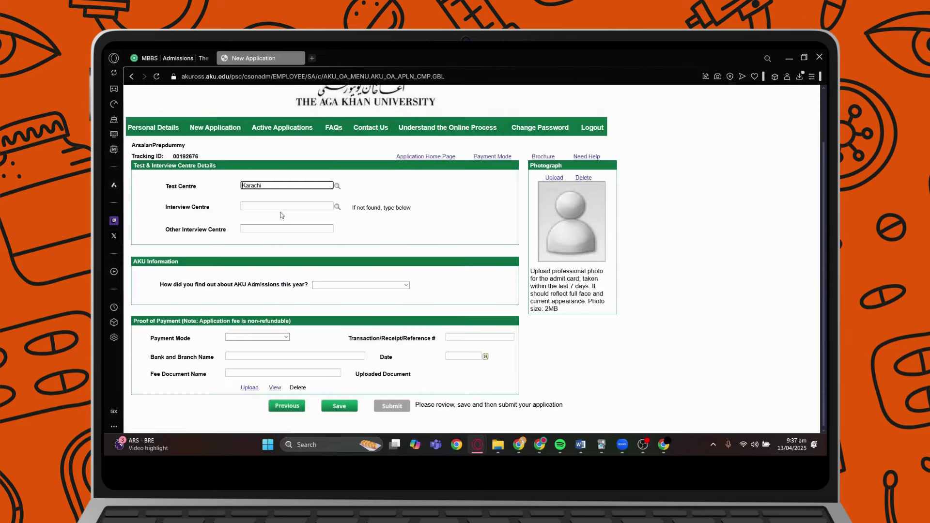
left_click(338, 207)
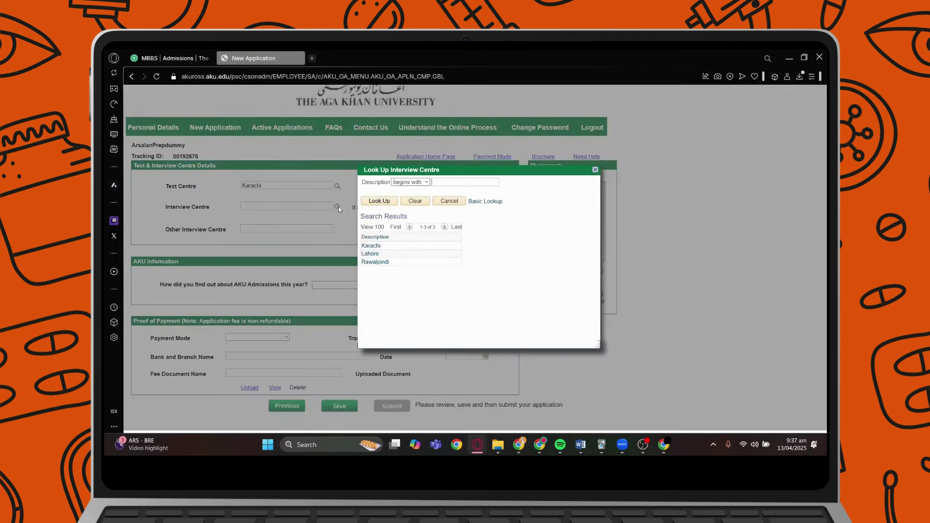
left_click(371, 246)
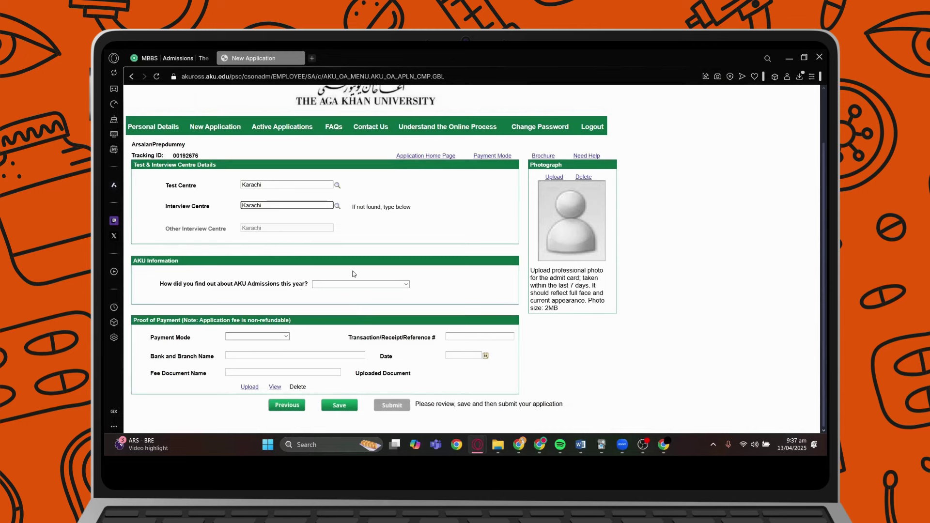
Answer Open Day for how you found out about AKU.
left_click(378, 290)
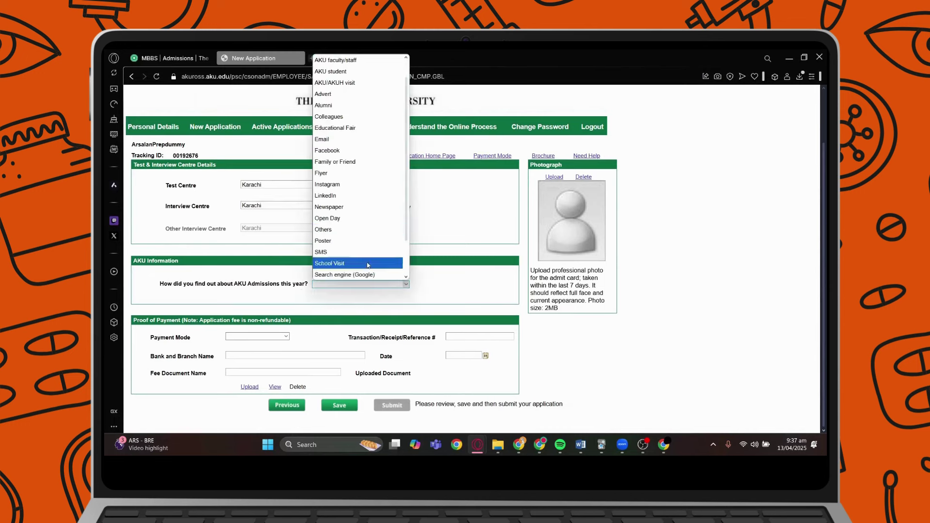
left_click(348, 220)
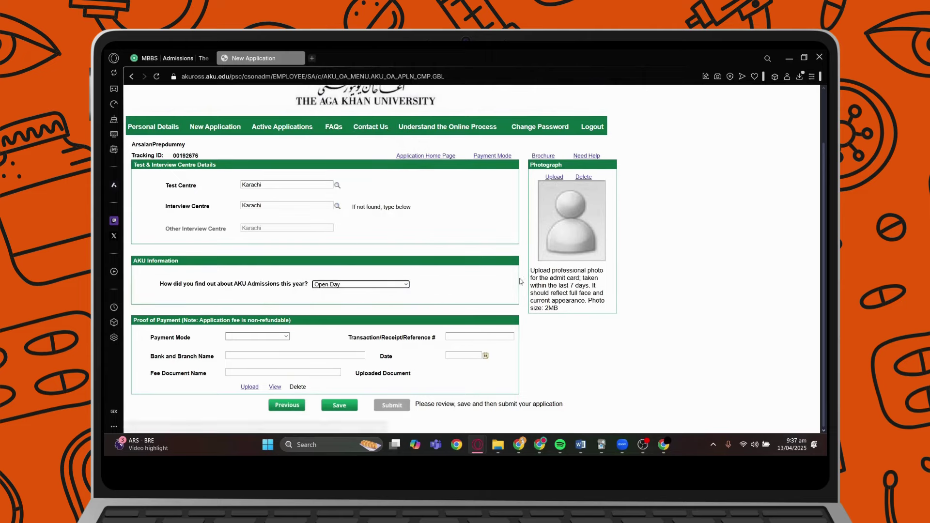
left_click(557, 293)
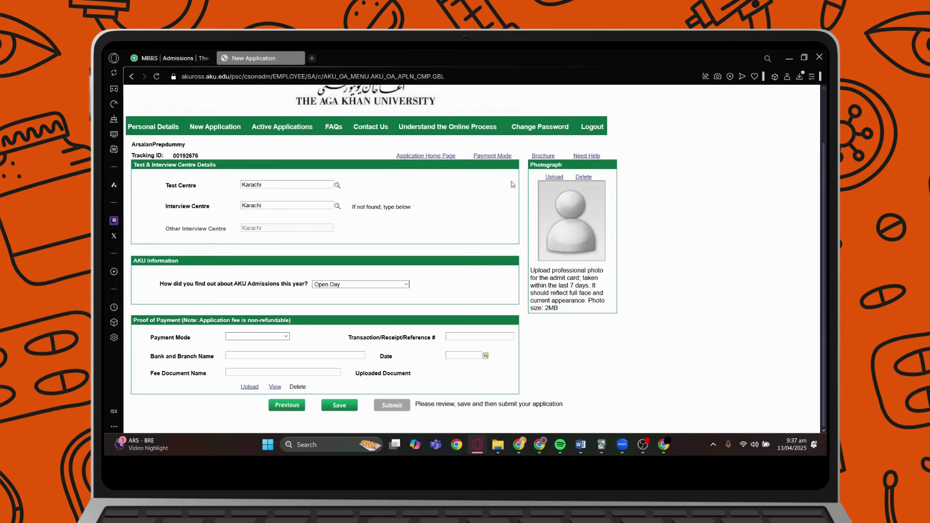
Upload Untitled design (1).jpg as the applicant's photograph, acknowledging the quality and success notices.
left_click(553, 178)
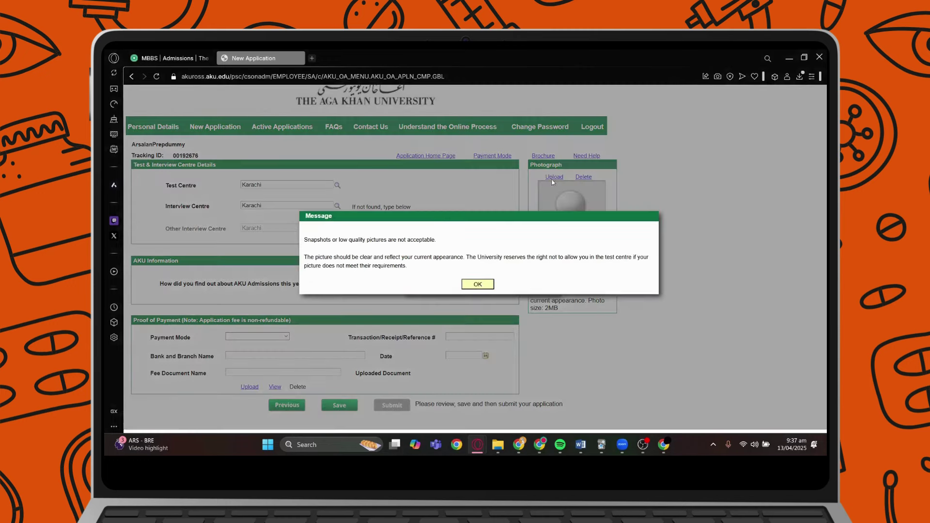
left_click(478, 285)
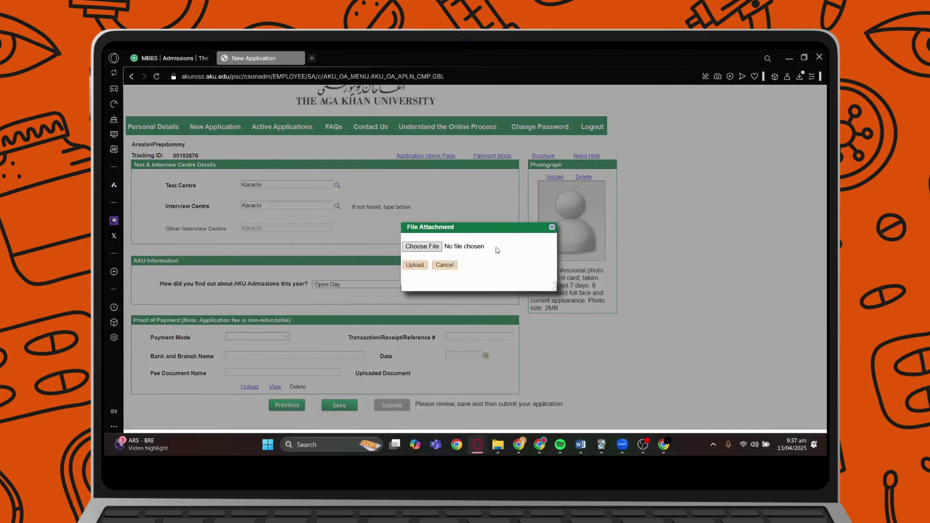
left_click(423, 248)
left_click(400, 275)
left_click(415, 265)
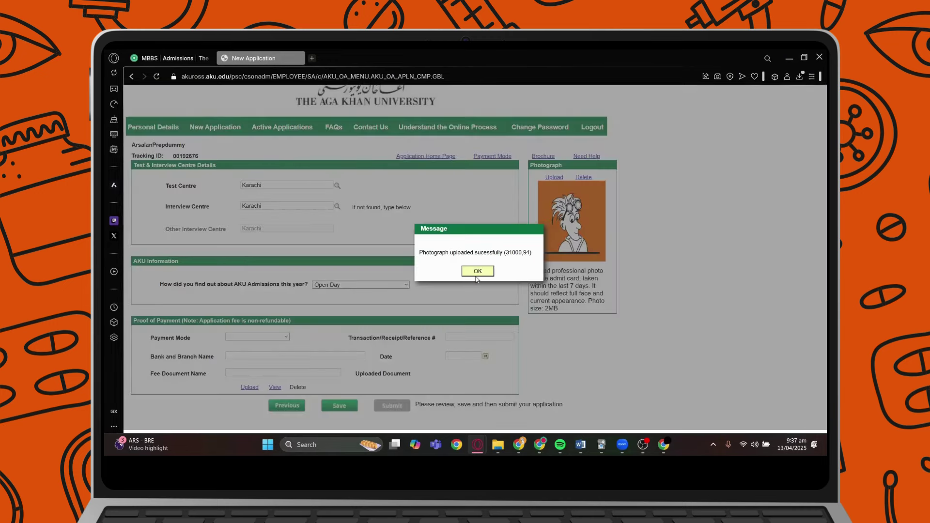
left_click(477, 274)
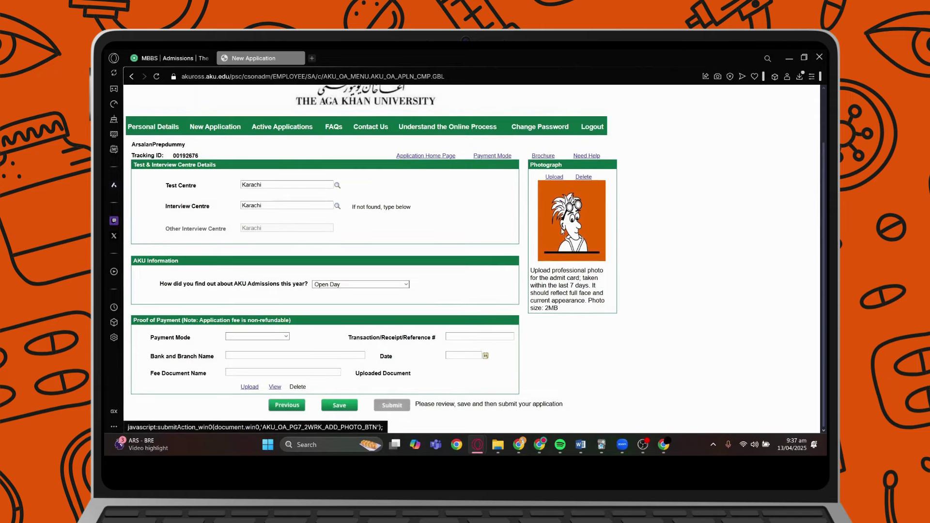
left_click(286, 338)
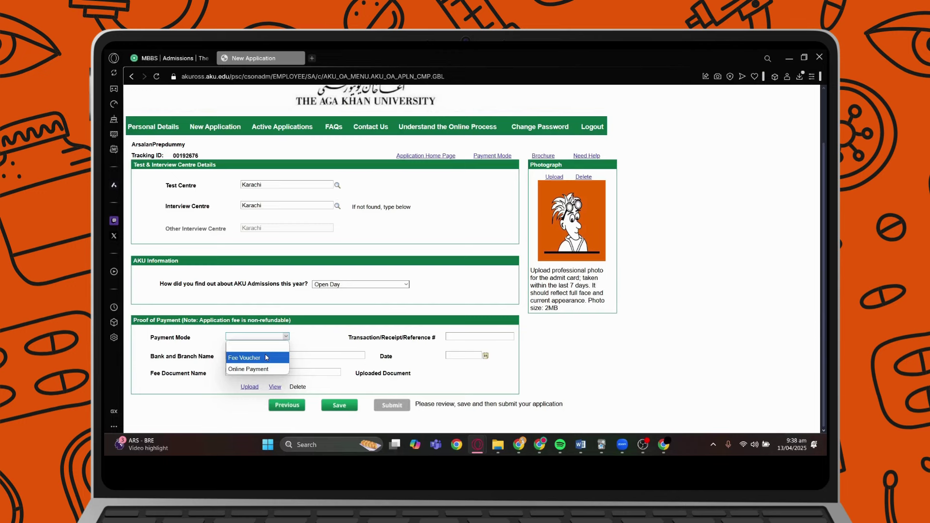
Switch the payment mode from Online Payment to Fee Voucher and download the voucher.
left_click(257, 370)
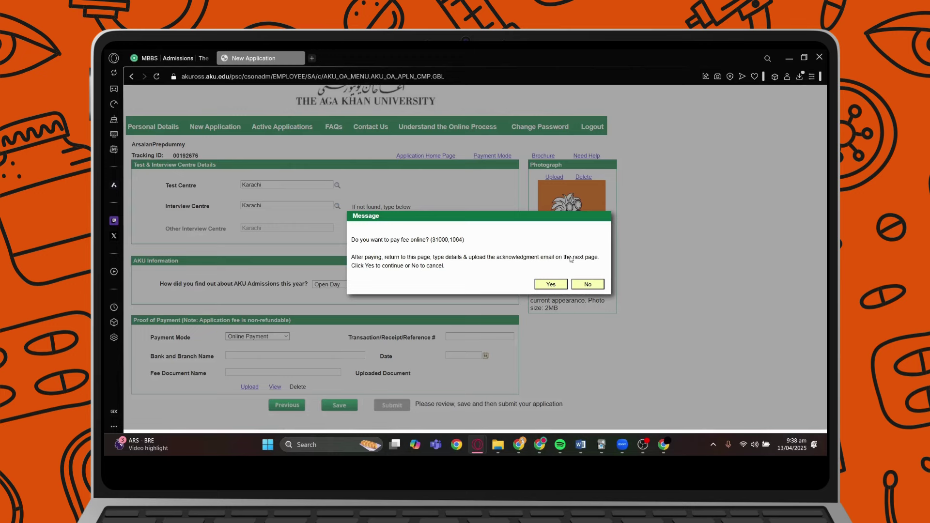
left_click(588, 285)
left_click(268, 337)
left_click(267, 361)
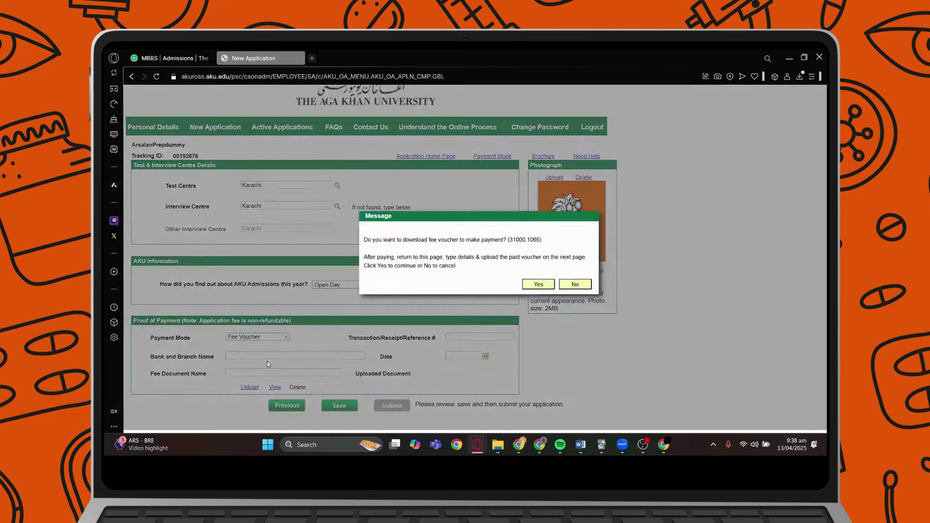
left_click(536, 289)
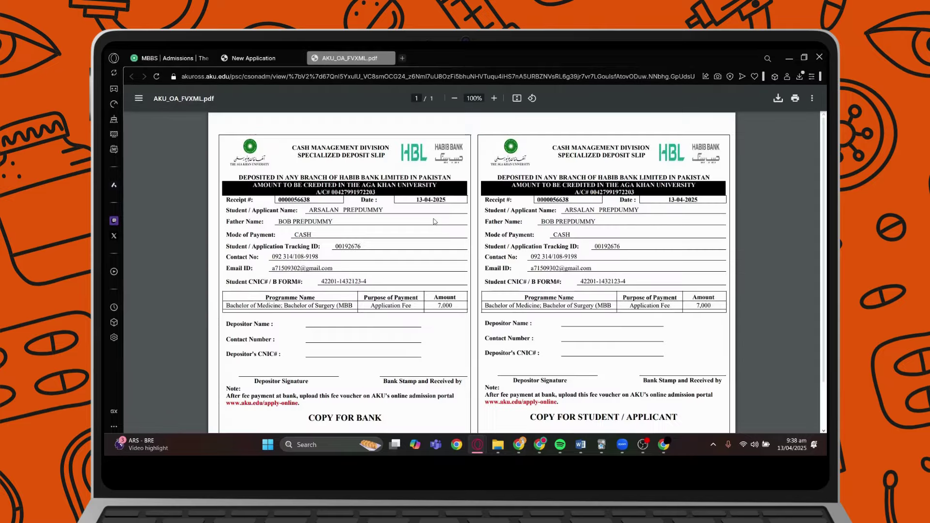
Review the HBL deposit slip for the 7,000 fee, then return to the form's reference field.
scroll(436, 242, "down", 1)
scroll(339, 218, "up", 1)
left_click_drag(311, 209, 375, 211)
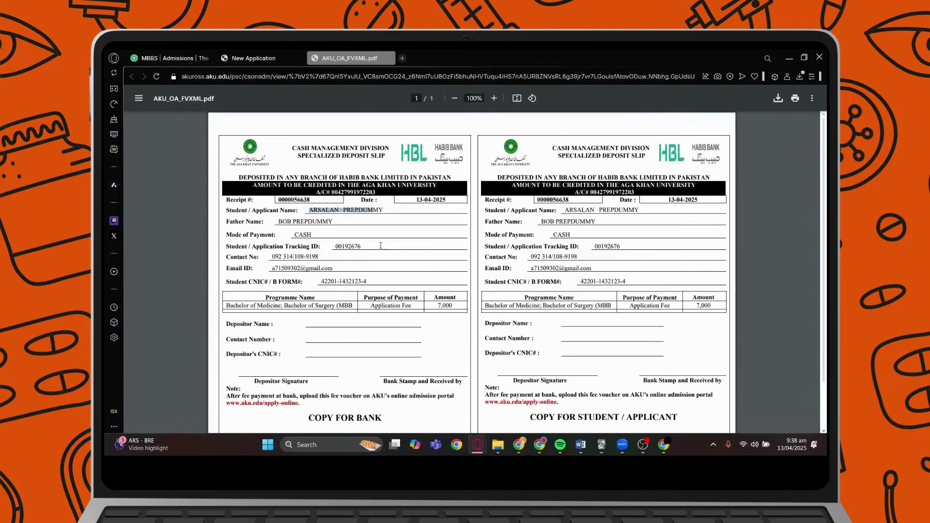
scroll(411, 281, "down", 1)
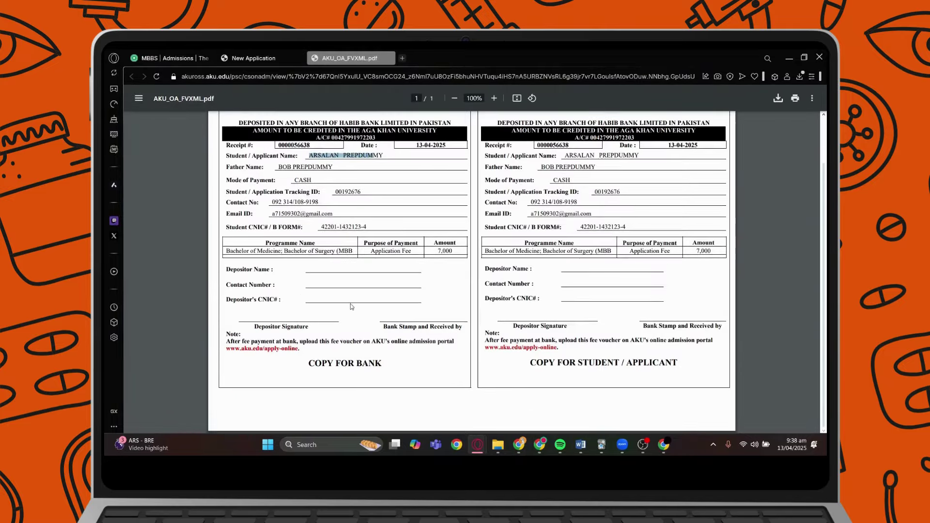
scroll(449, 313, "up", 1)
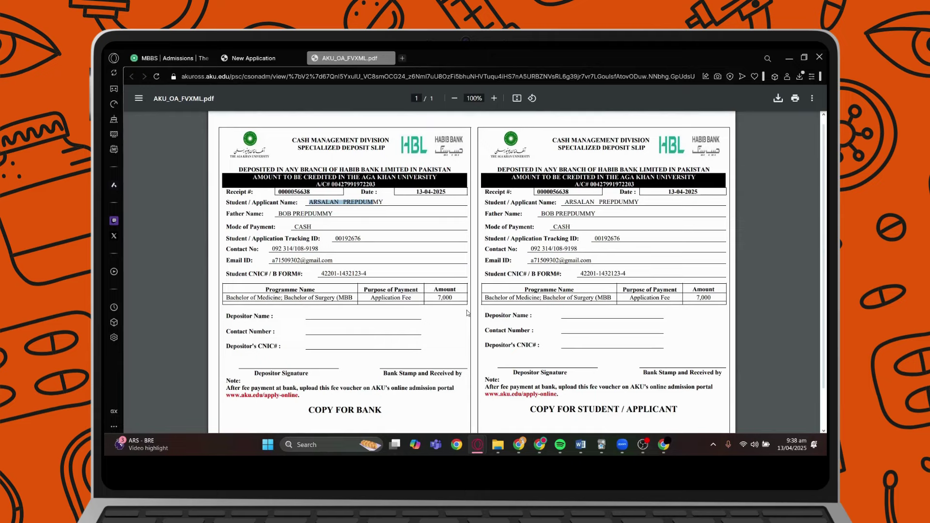
scroll(478, 315, "down", 1)
left_click_drag(530, 362, 680, 356)
left_click(681, 356)
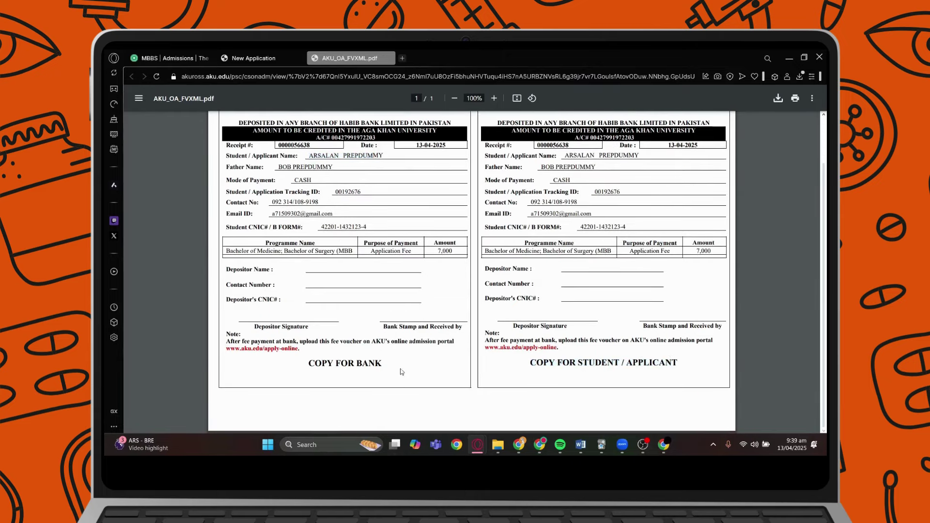
scroll(311, 359, "up", 1)
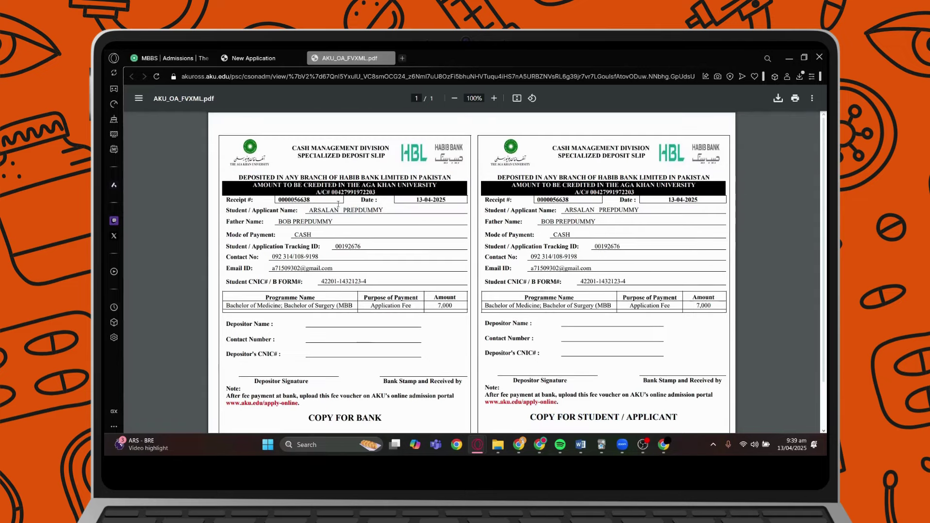
left_click(273, 59)
left_click(458, 337)
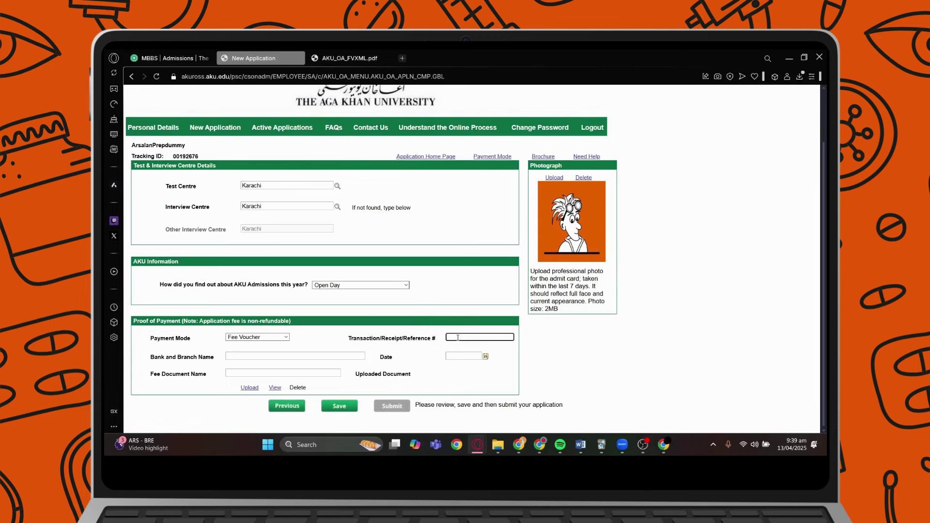
Enter the transaction reference number and meezan as the bank and branch name.
left_click(321, 356)
type("meezan")
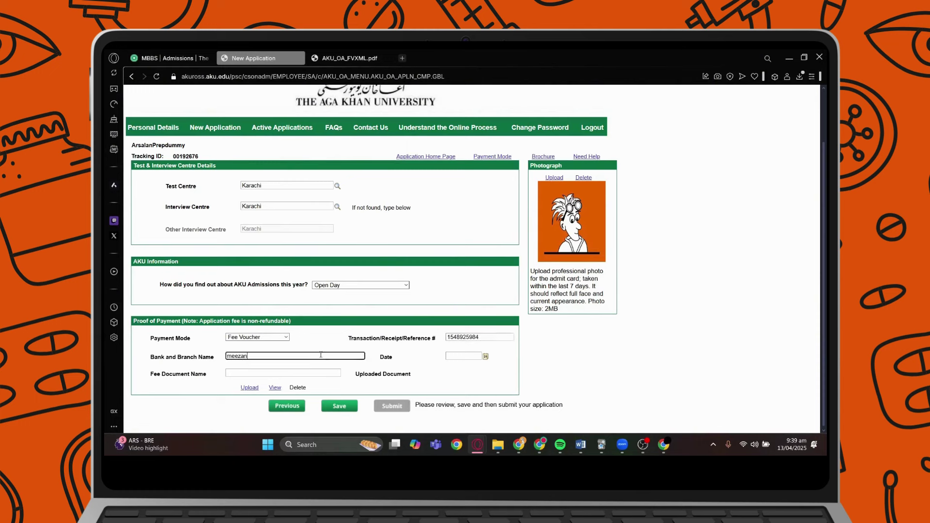
Set the payment date to 13/04/2025 and the fee document name to Fee.
left_click(451, 355)
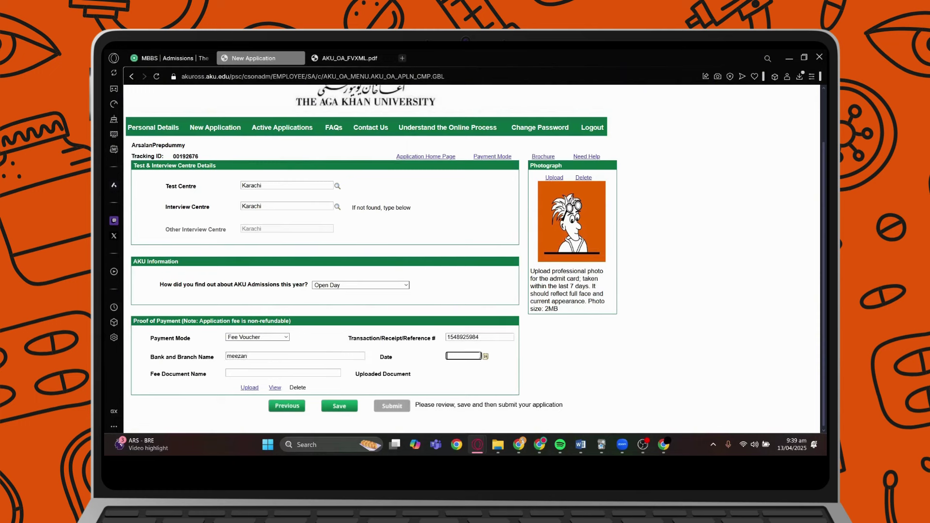
left_click(491, 356)
left_click(490, 356)
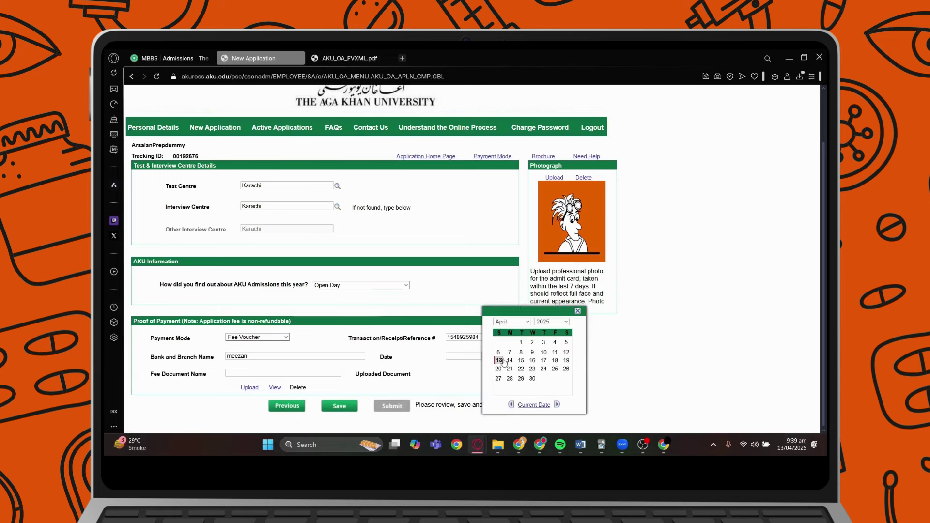
left_click(499, 361)
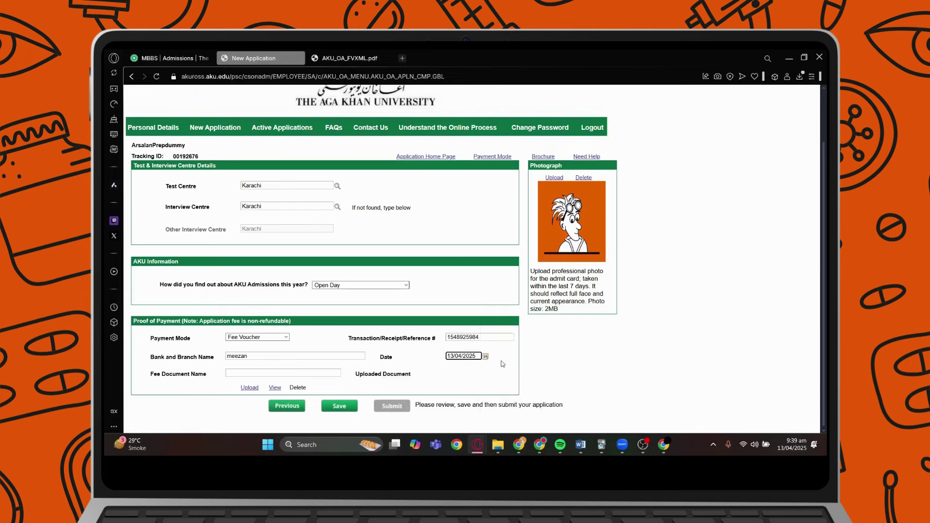
left_click(335, 375)
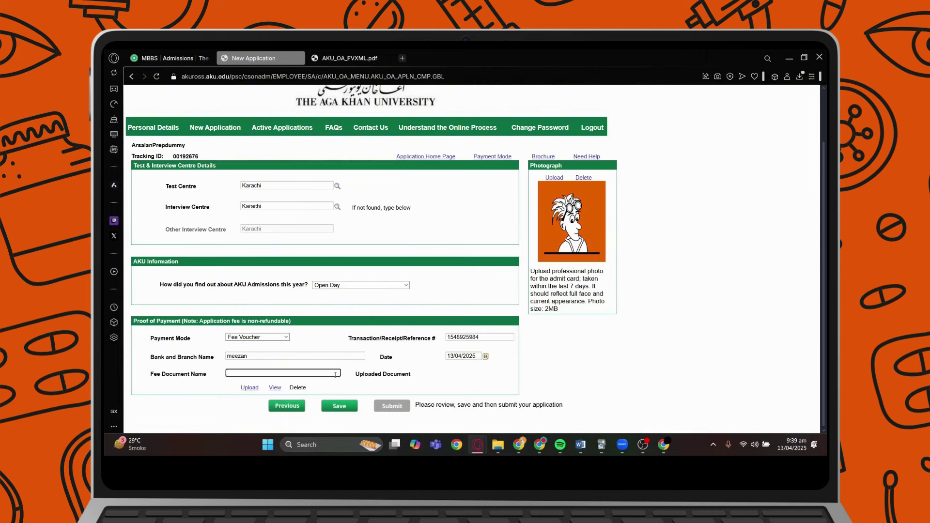
type("Fee")
Open the fee document attachment window, rechecking the fee voucher PDF along the way.
left_click(256, 388)
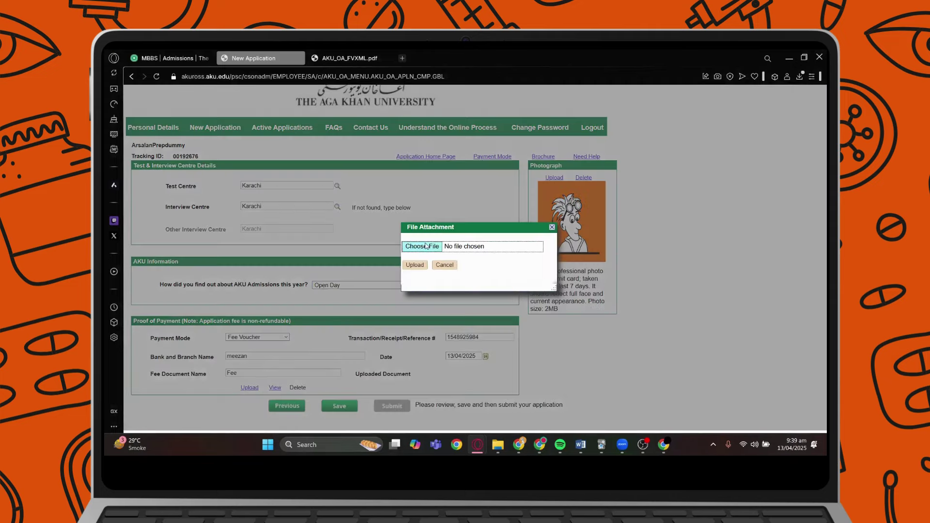
left_click(356, 59)
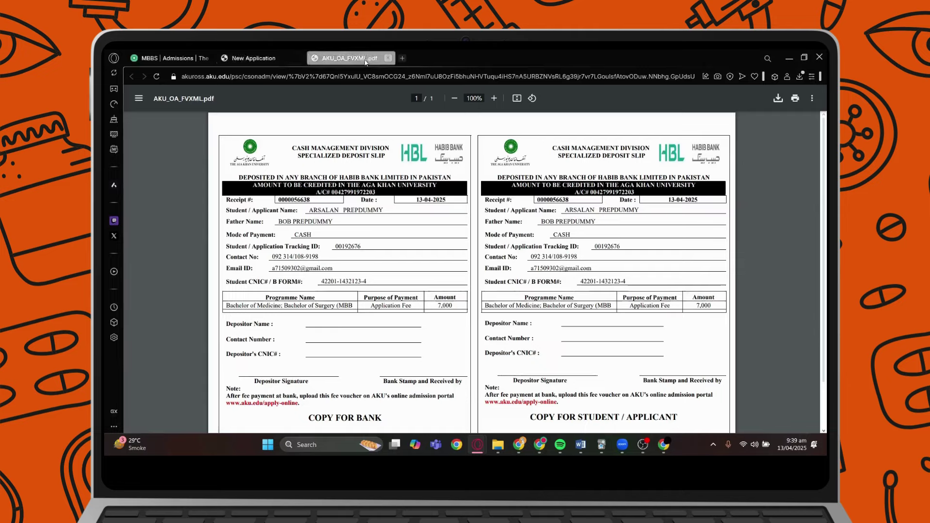
scroll(712, 257, "down", 2)
scroll(630, 339, "up", 2)
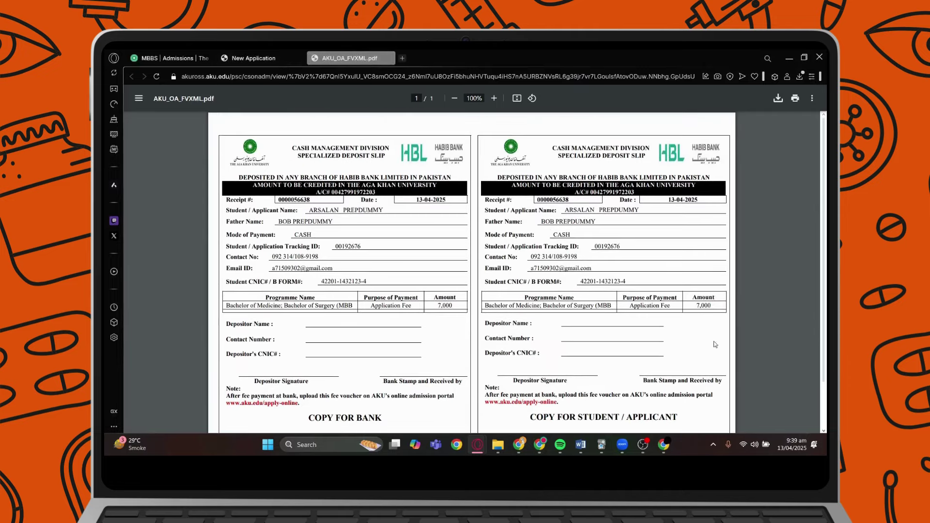
left_click(252, 54)
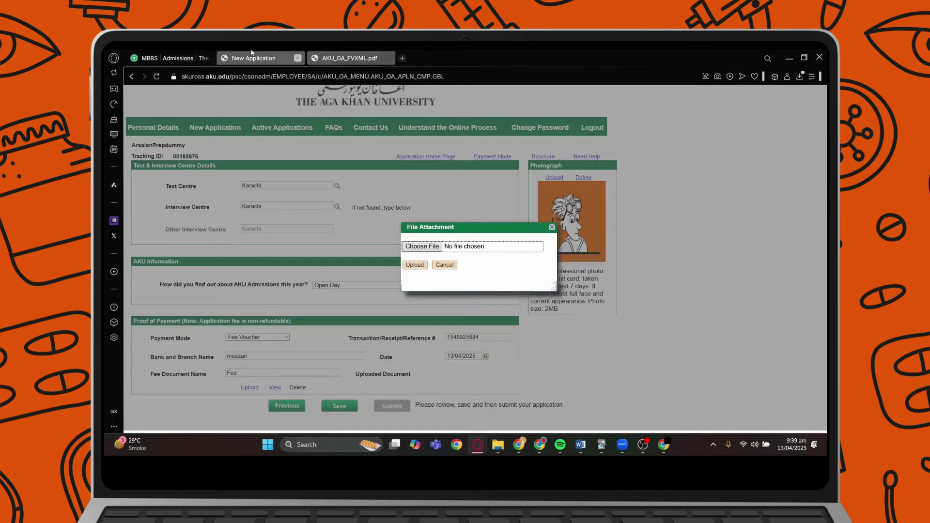
Upload Untitled design (1).jpg as the fee document and save the application.
left_click(417, 267)
left_click(420, 247)
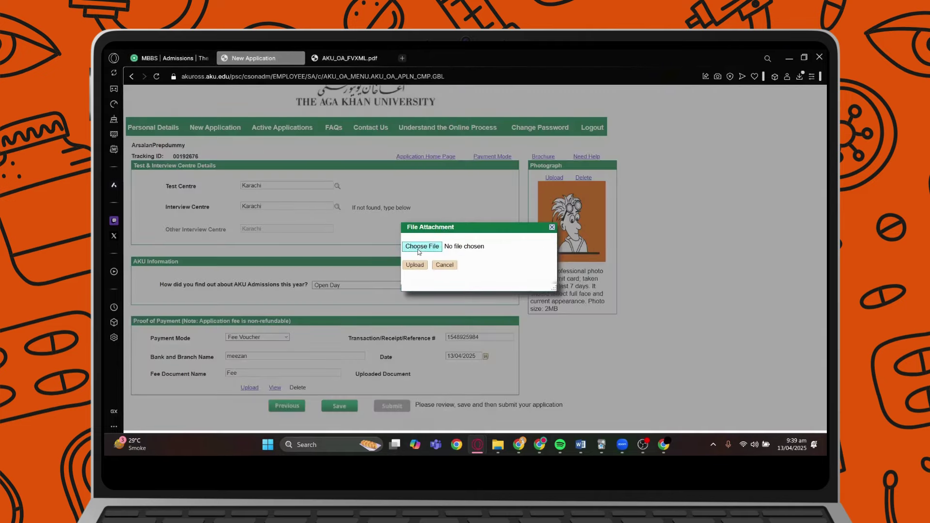
left_click(396, 276)
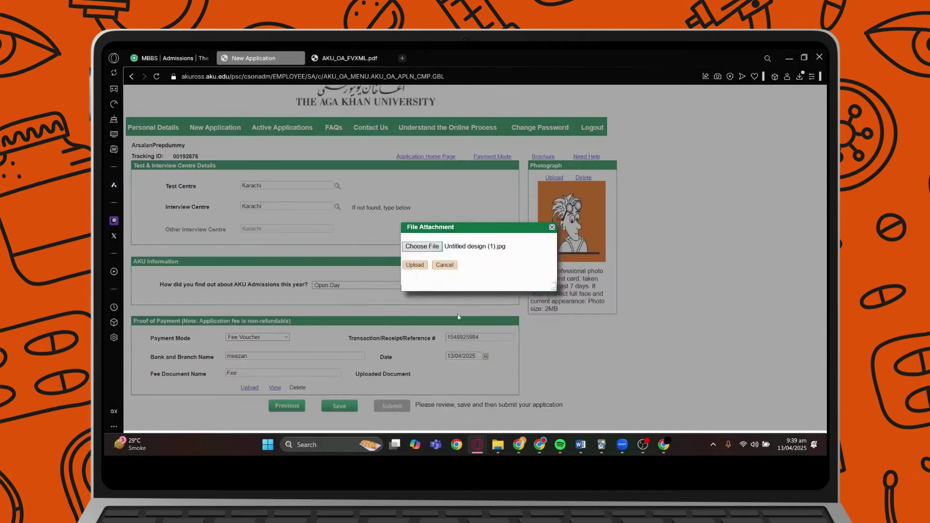
left_click(421, 266)
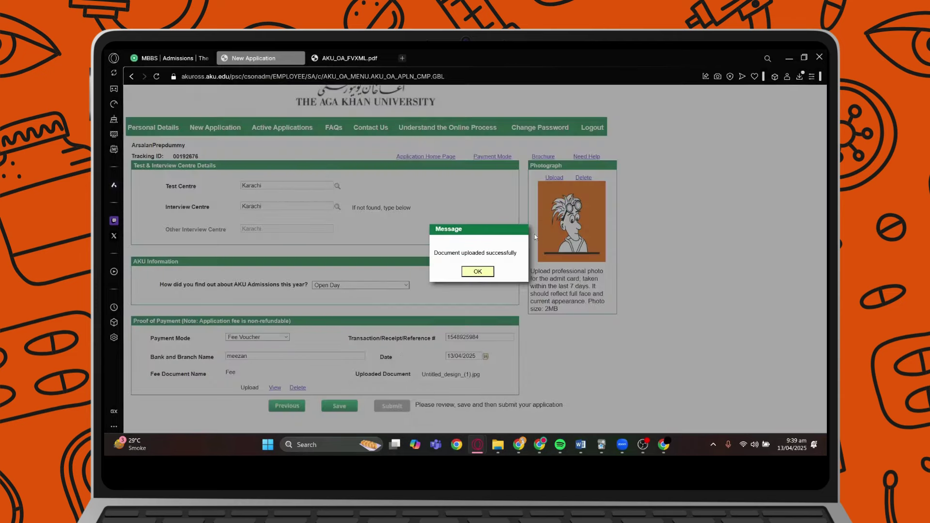
left_click(486, 271)
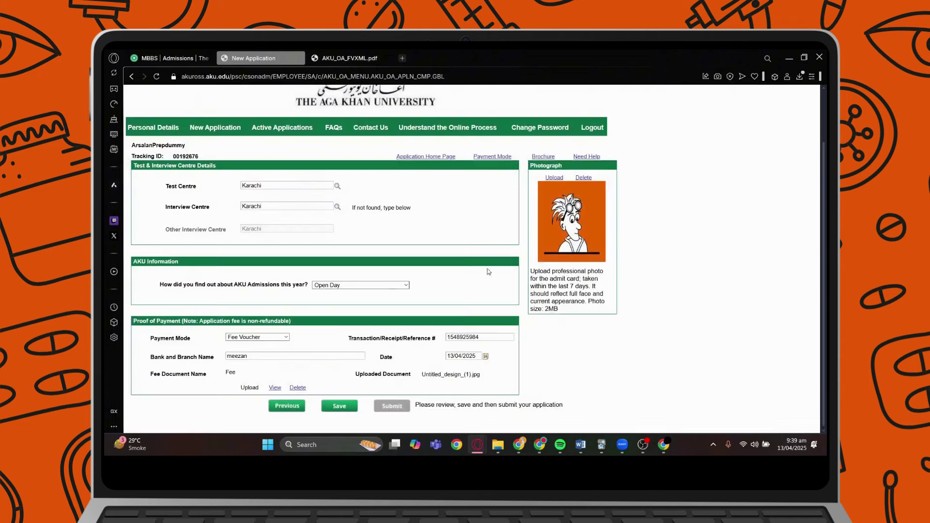
left_click(346, 412)
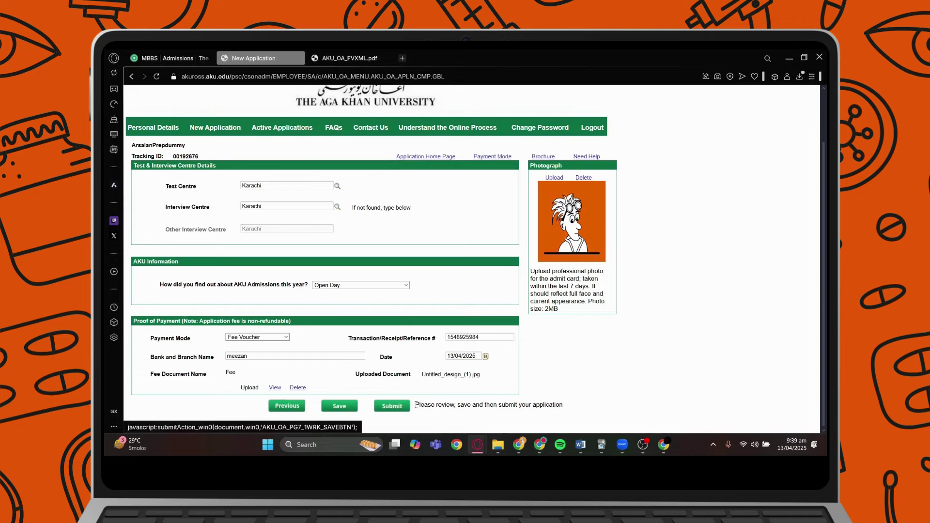
Submit the application and read the confirmation message about the confirmation email.
left_click(402, 408)
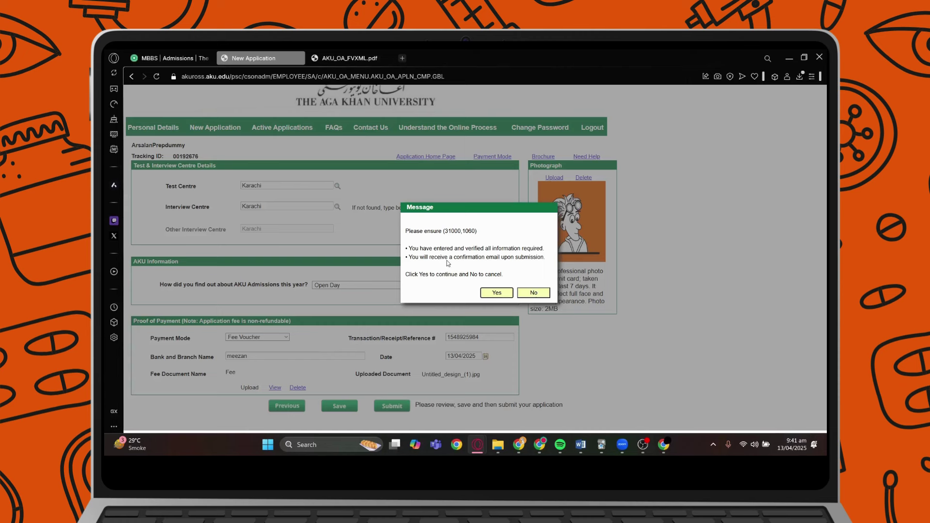
left_click_drag(448, 258, 501, 257)
left_click(509, 259)
Cancel the submission and view Personal Details and the Active Applications list.
left_click(534, 294)
scroll(340, 261, "up", 2)
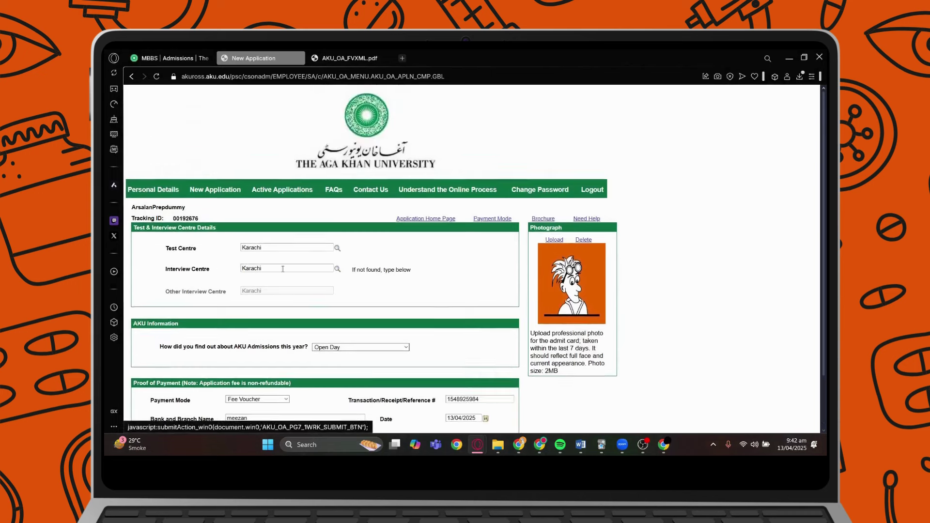
left_click(172, 190)
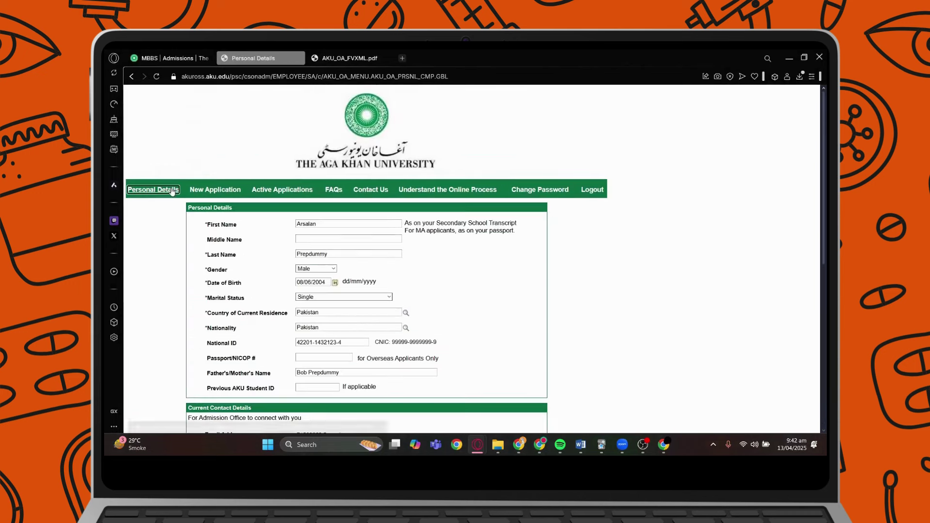
left_click(314, 194)
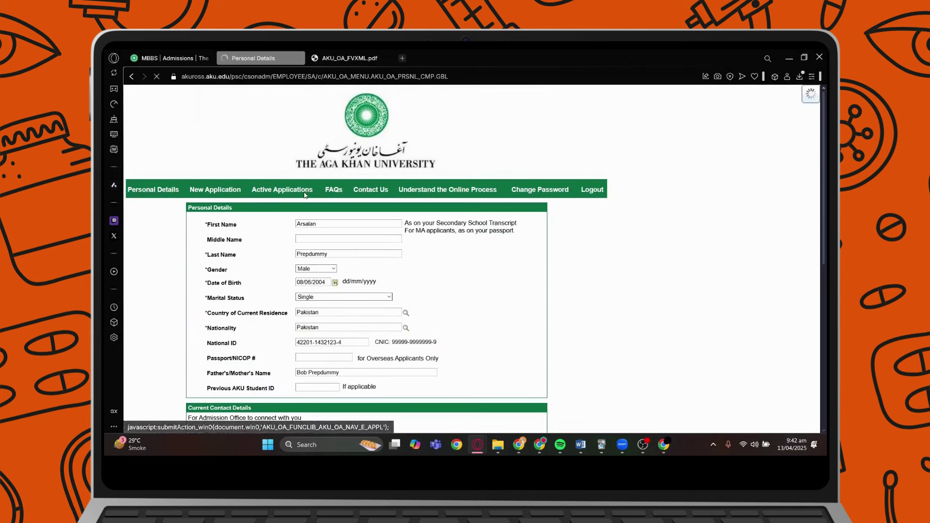